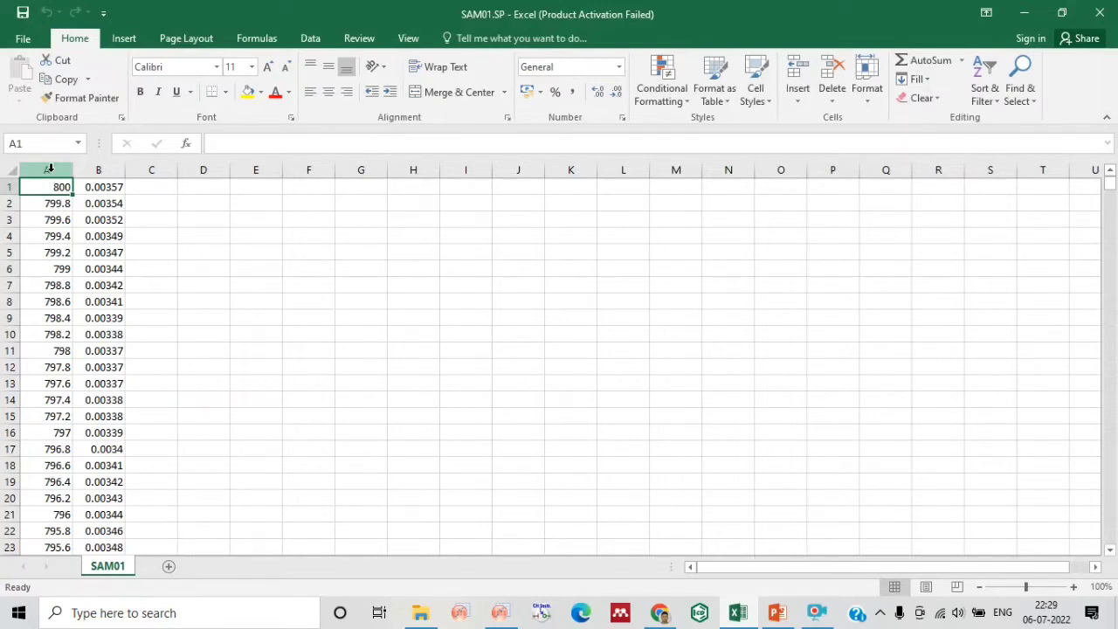
Copy columns A and B of the SAM01 sheet and switch to OriginPro.
left_click_drag(50, 167, 87, 166)
right_click(88, 214)
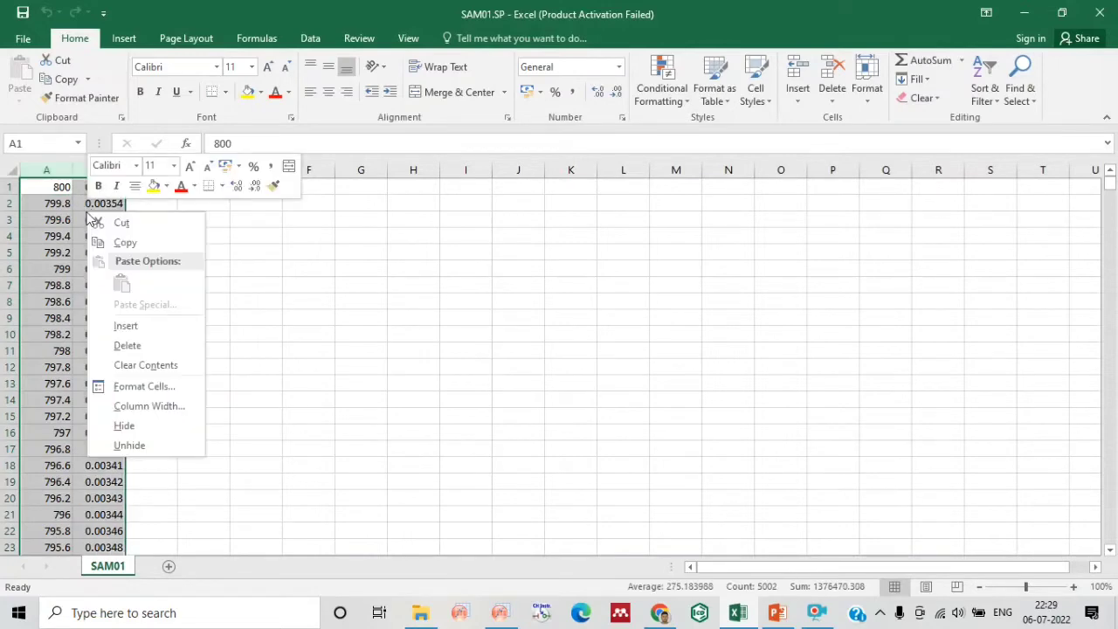
left_click(145, 241)
left_click(516, 621)
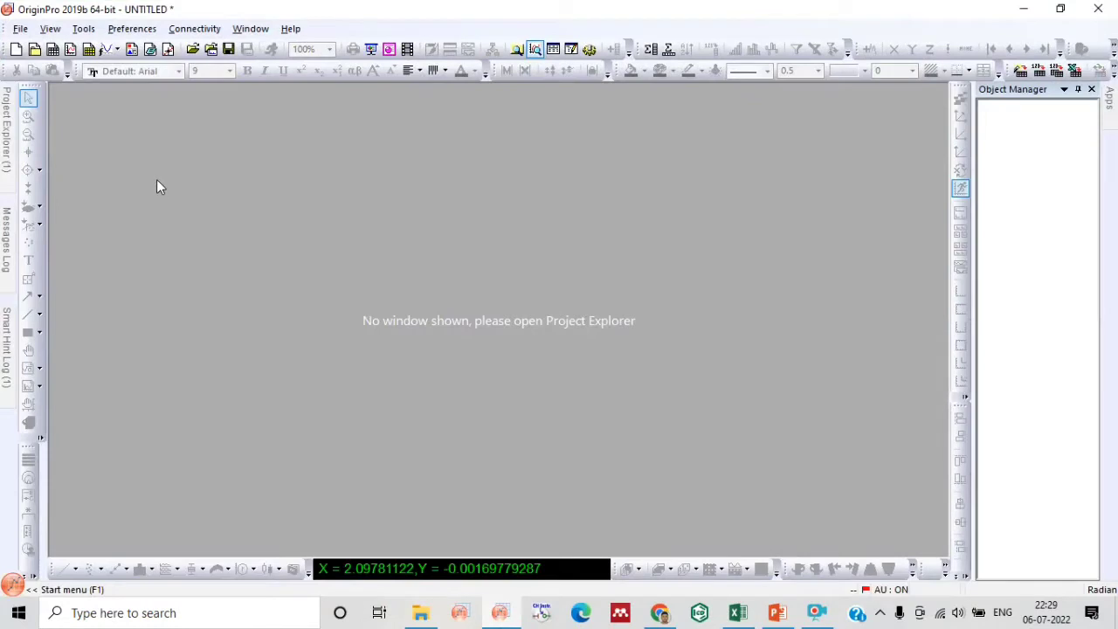
Create a new workbook and paste the copied data starting at row 1 of column A.
left_click(52, 50)
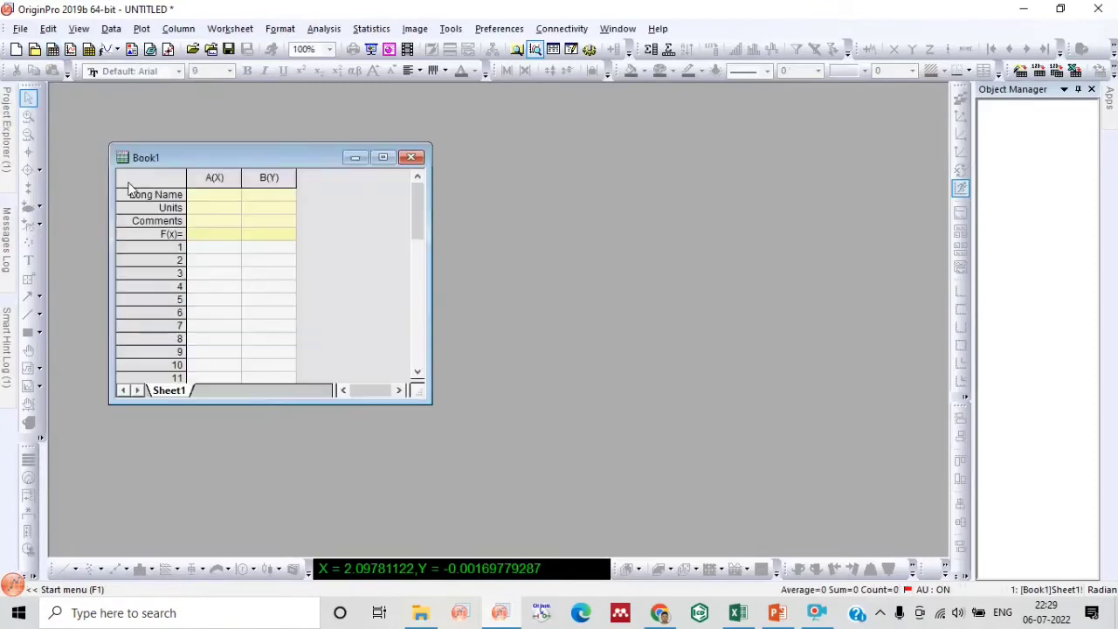
left_click(205, 249)
right_click(204, 251)
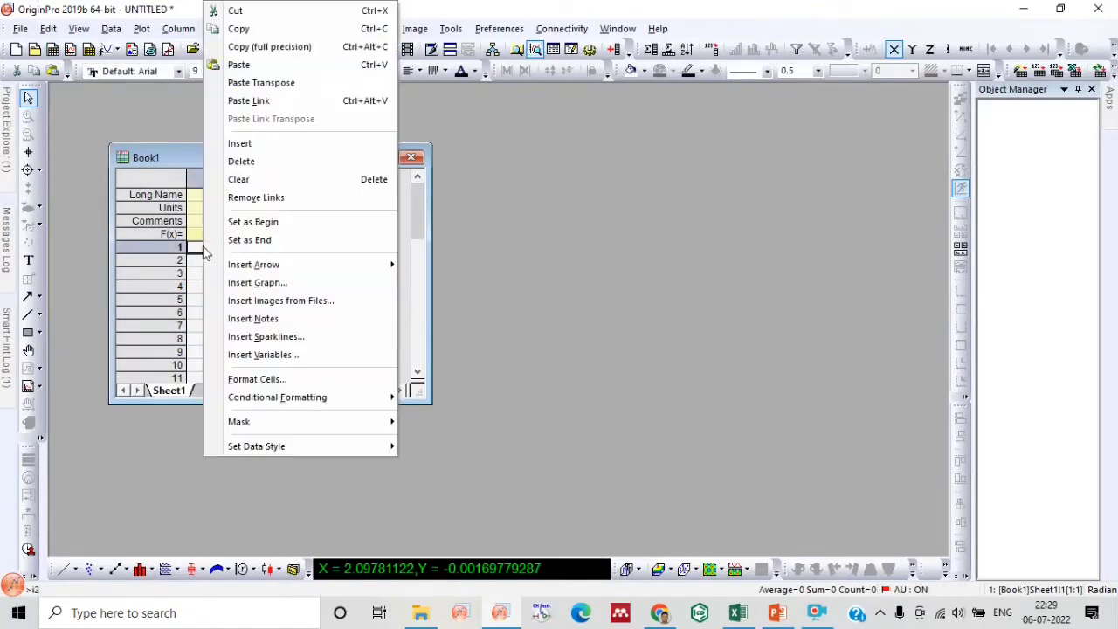
left_click(249, 65)
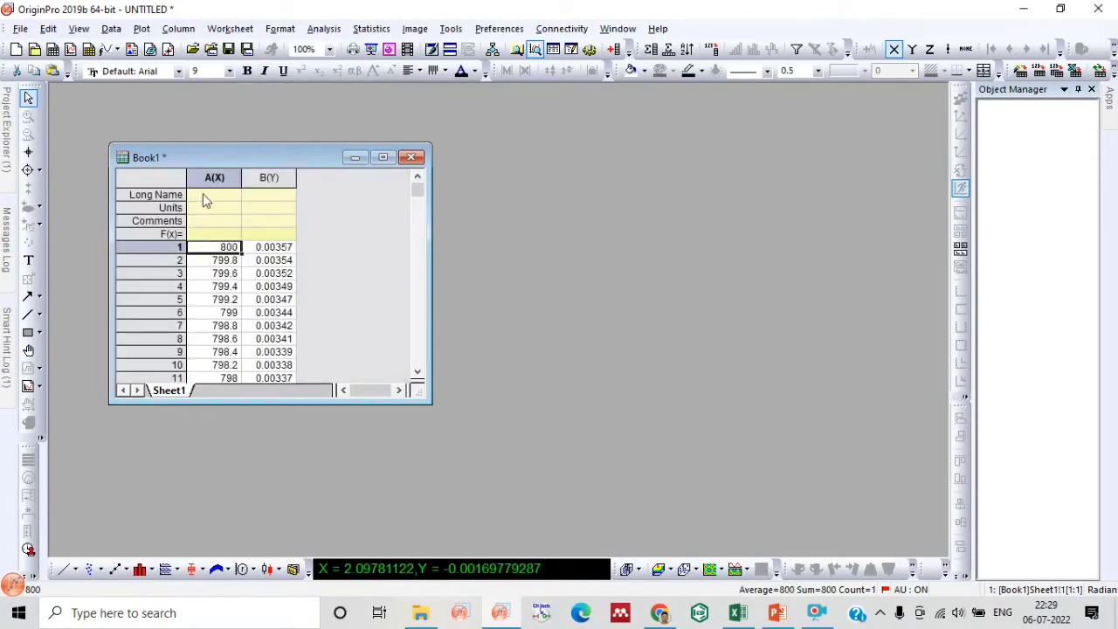
Give column A the long name "Wavelength" and the units "nm".
left_click(204, 196)
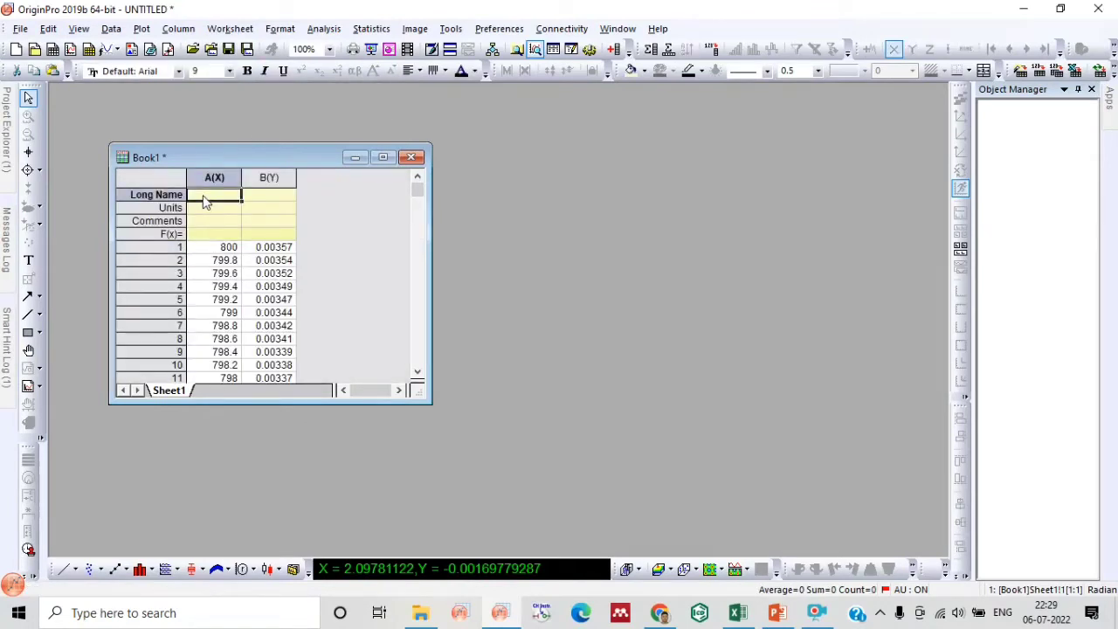
type("Waveleng")
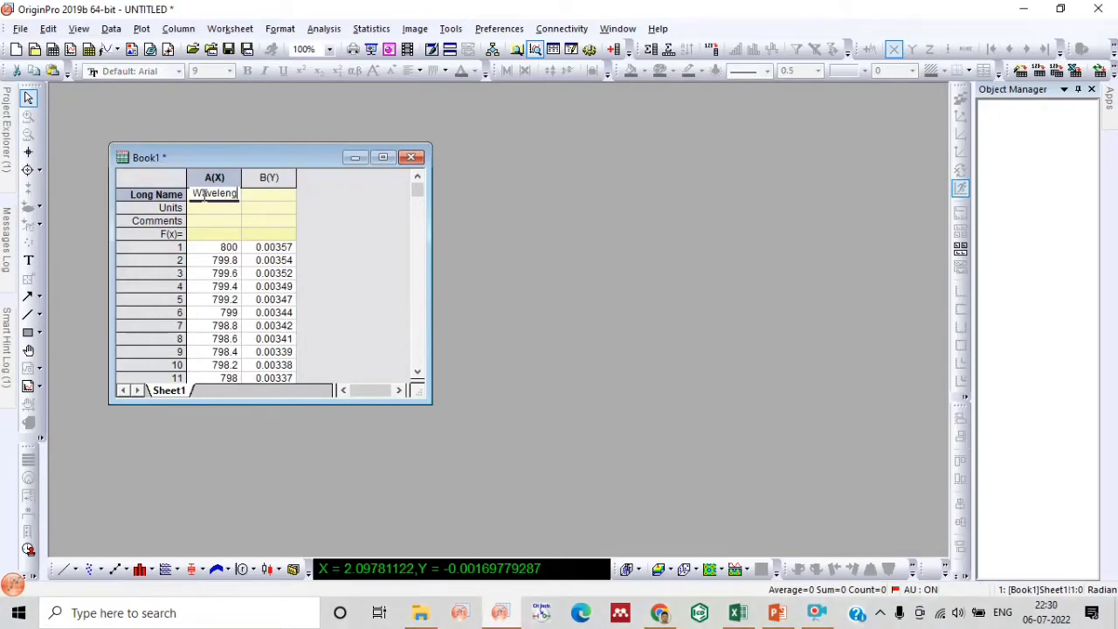
type("th")
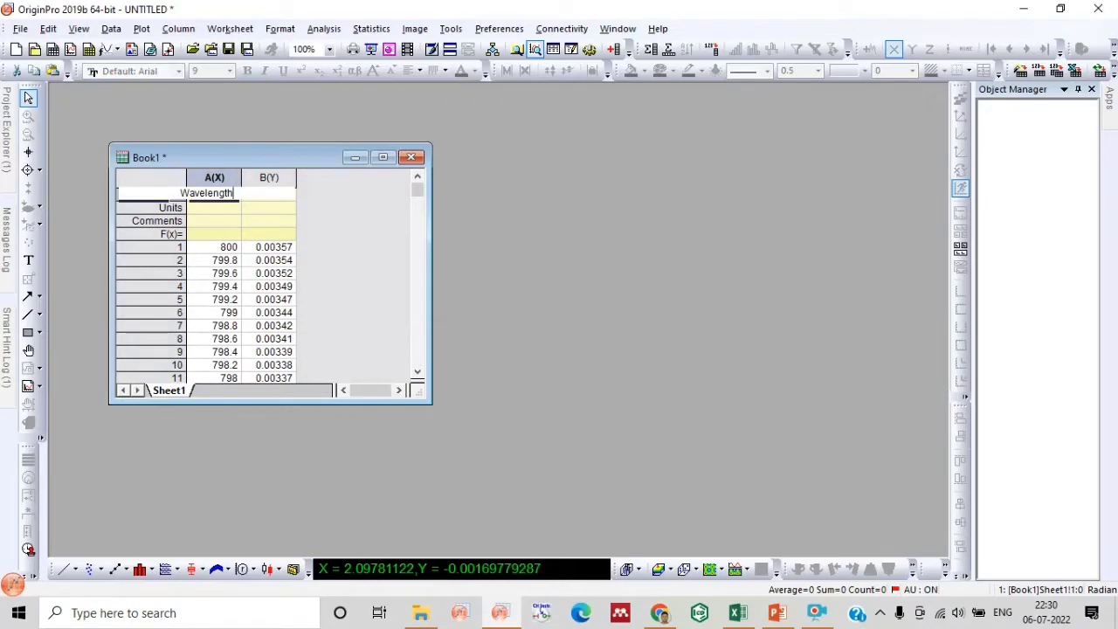
left_click(225, 210)
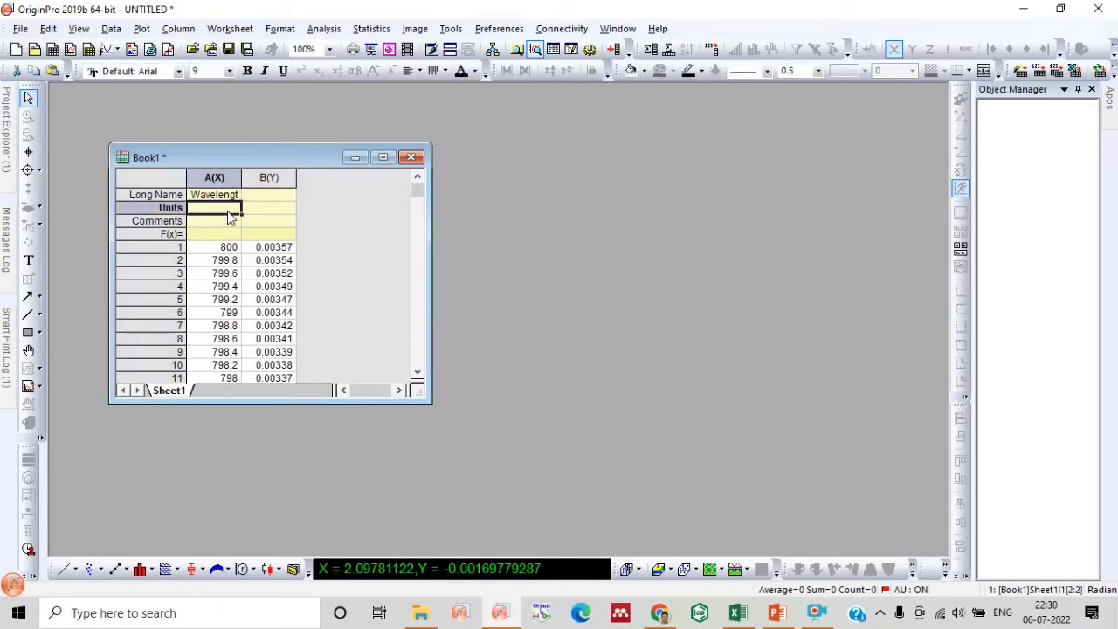
type("nm")
Give column B the long name "Absorbance".
left_click(266, 197)
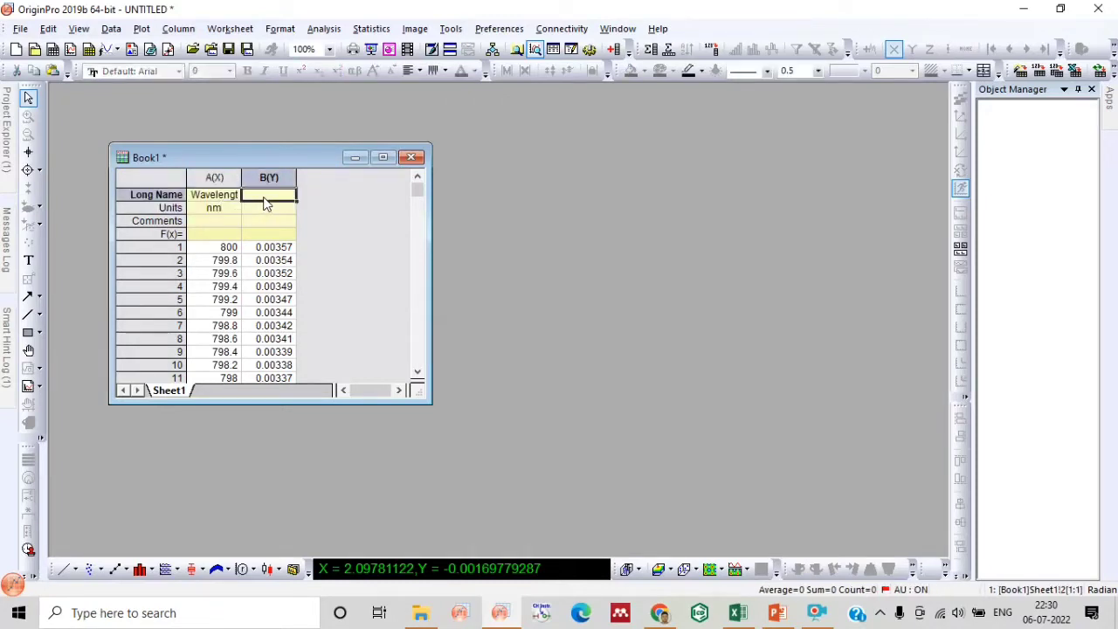
double_click(266, 197)
type("Absorp")
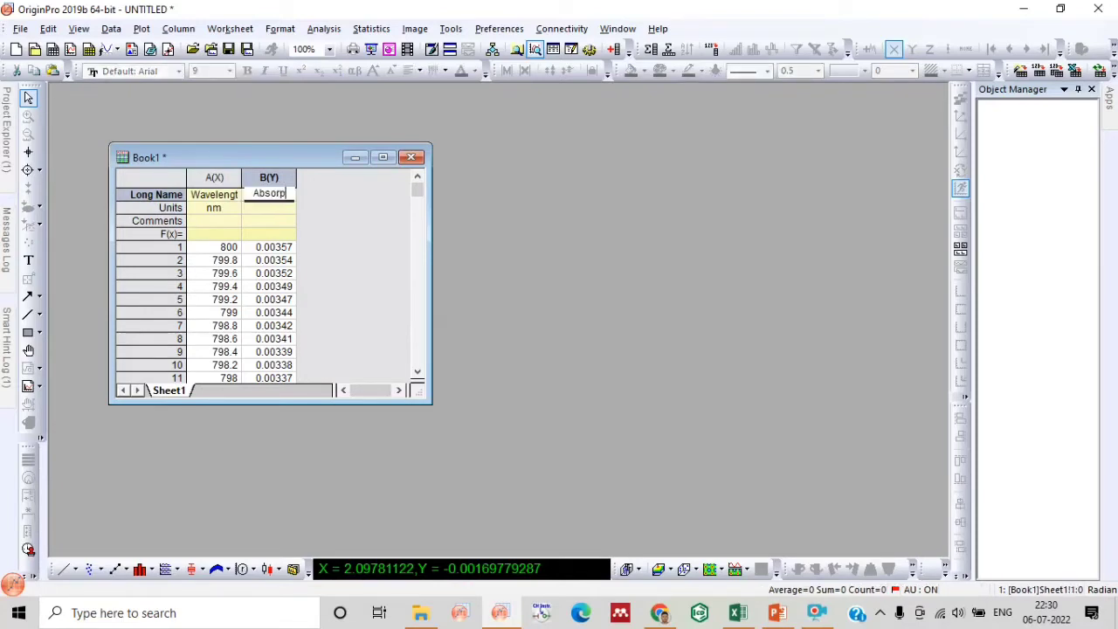
key("BackSpace")
type("b")
key("BackSpace")
type("ance")
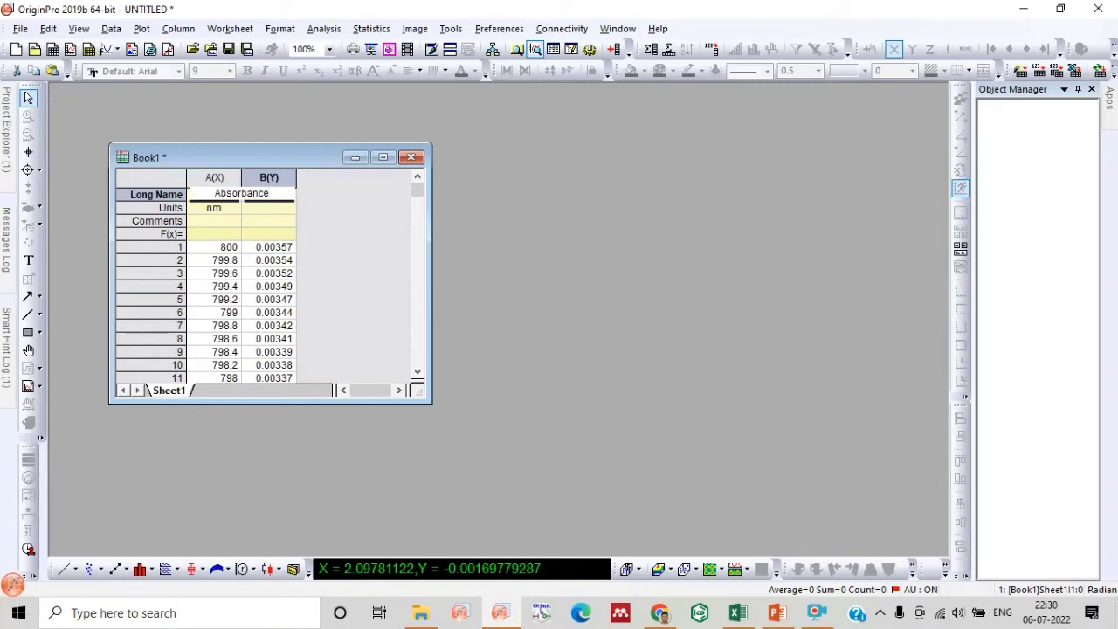
left_click(329, 255)
Widen the Book1 window and add two new columns, C and D, to the worksheet.
left_click_drag(431, 287, 607, 307)
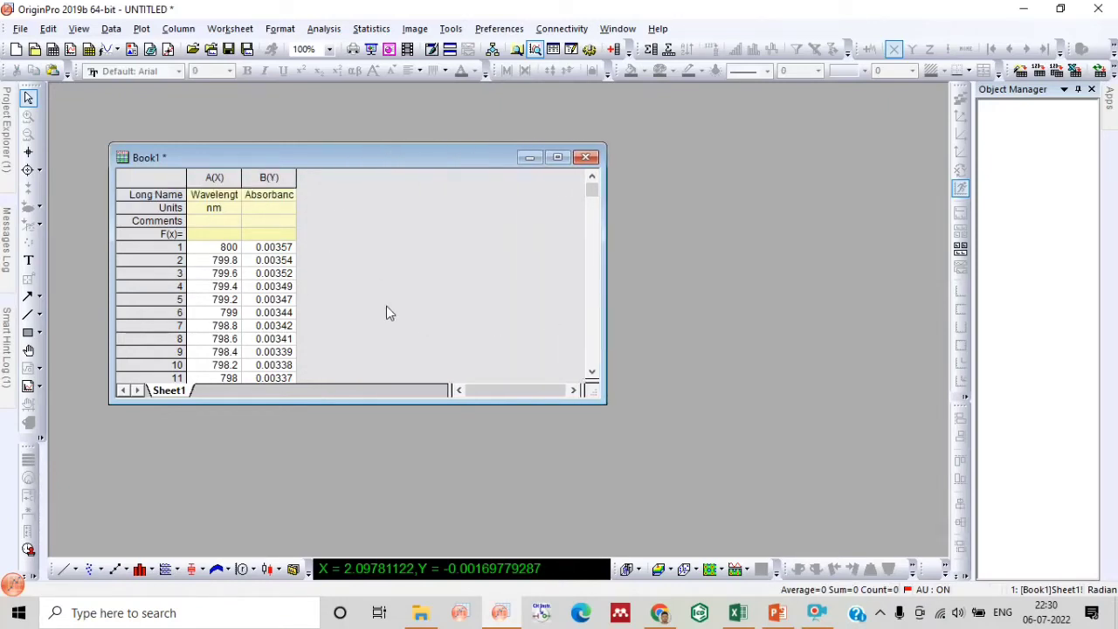
left_click(614, 50)
left_click(616, 51)
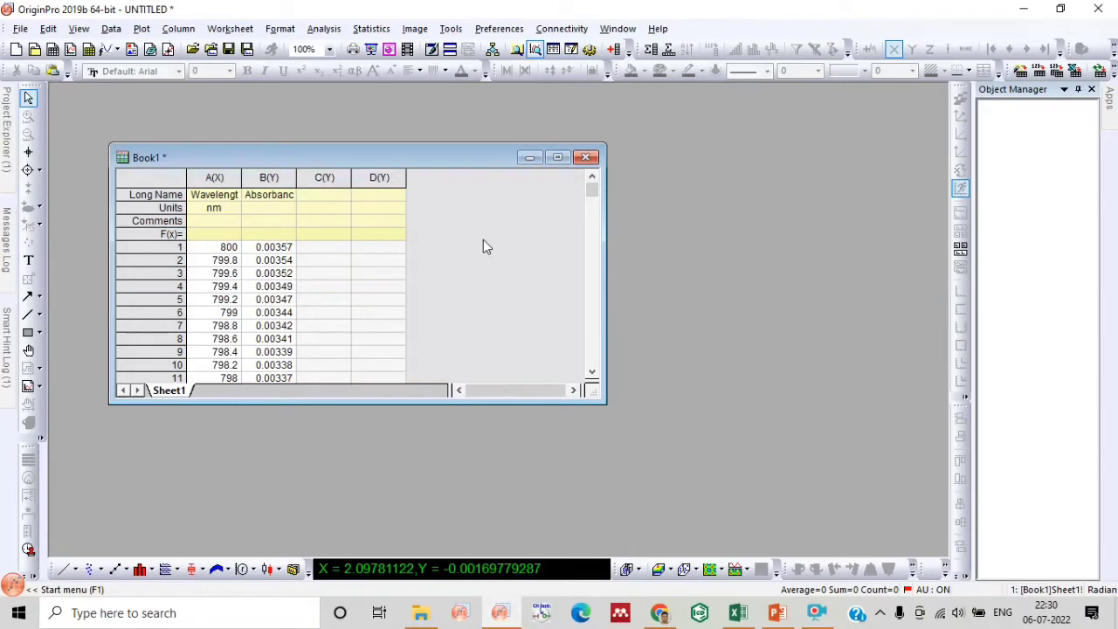
Set column C's values with the formula 1240/Col("Wavelength").
left_click(322, 180)
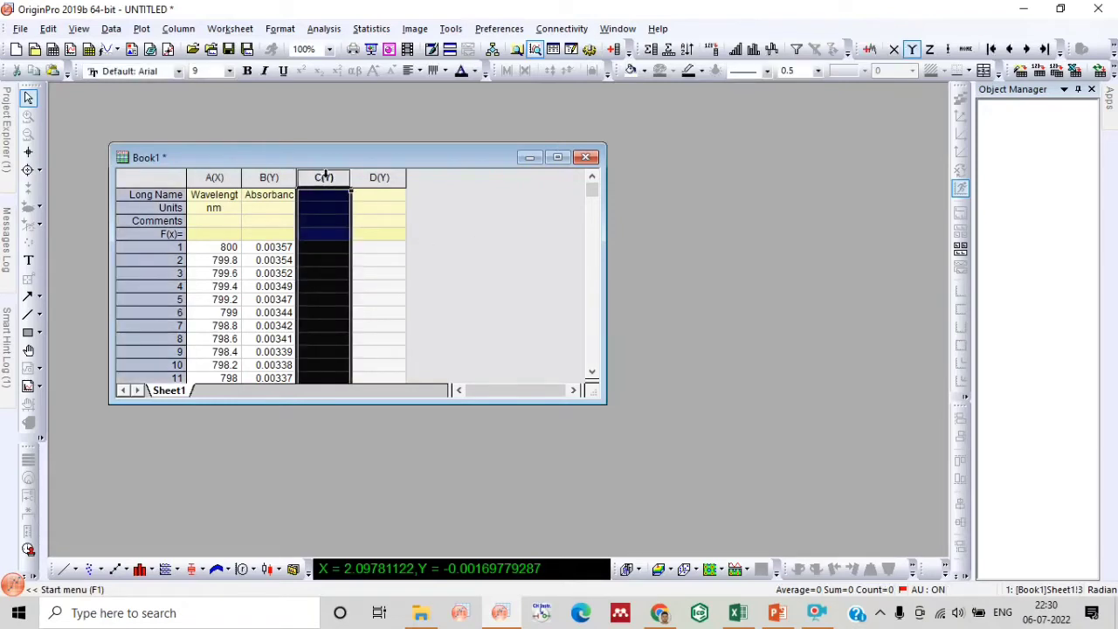
right_click(326, 179)
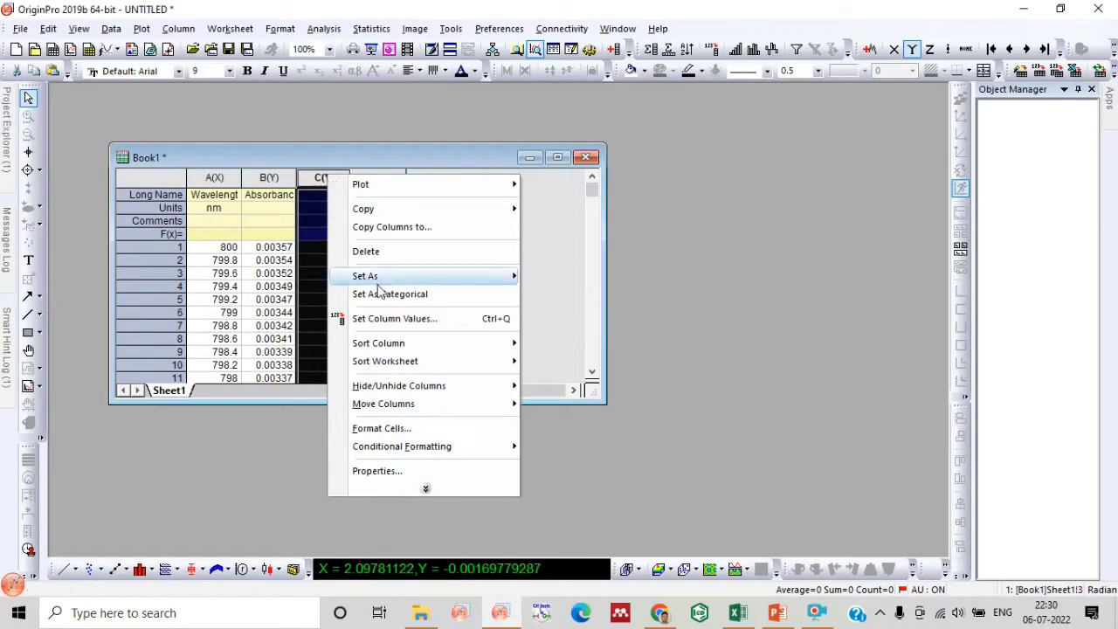
left_click(400, 317)
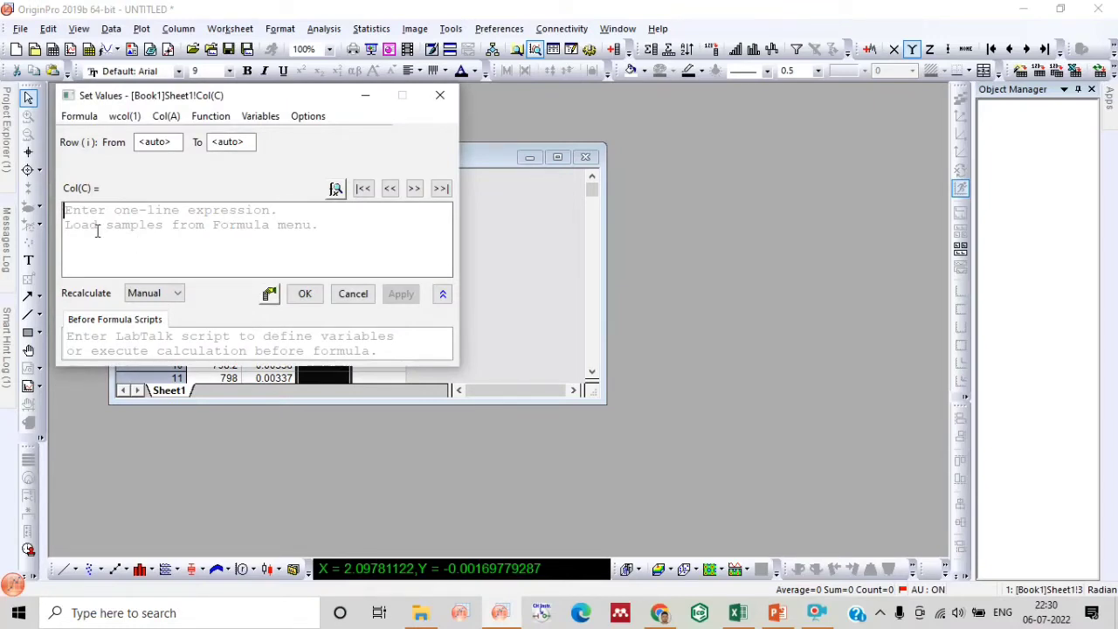
type("1240/")
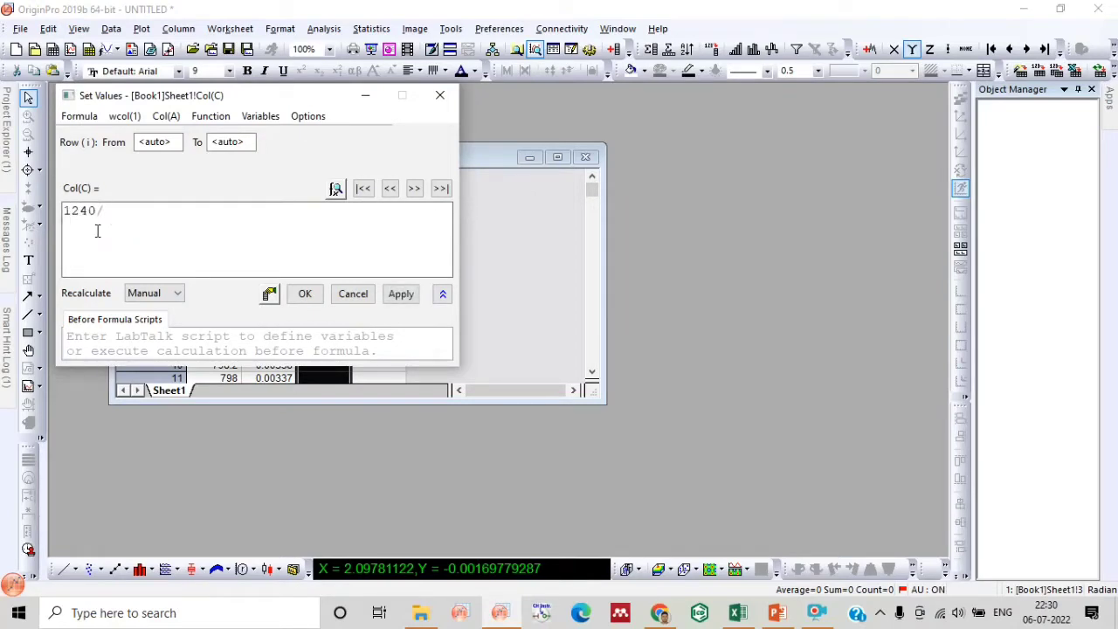
left_click(165, 115)
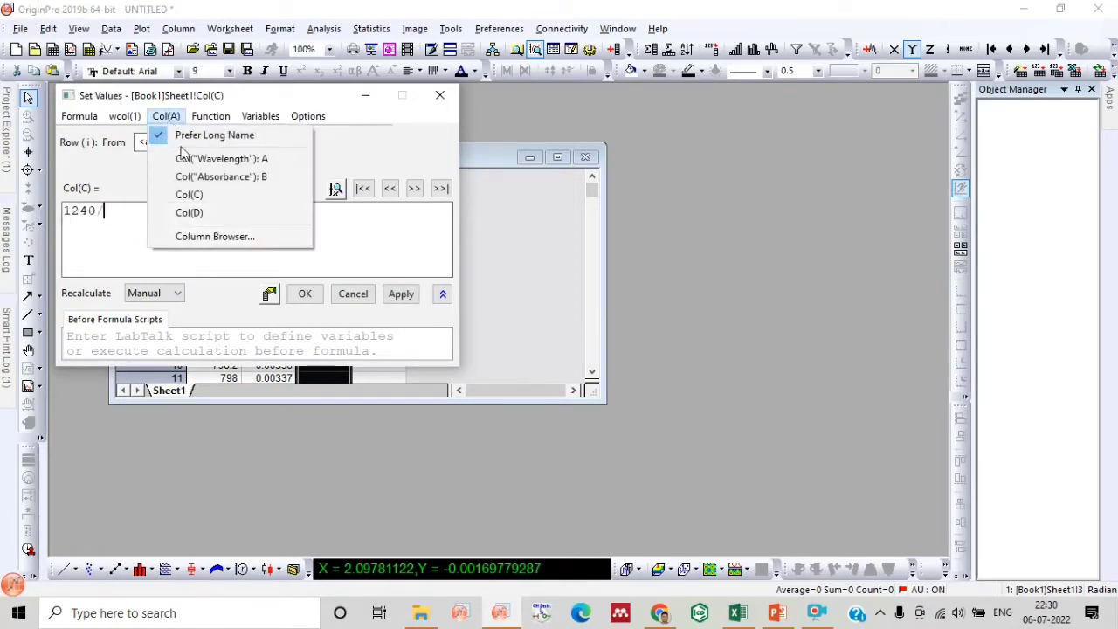
left_click(225, 162)
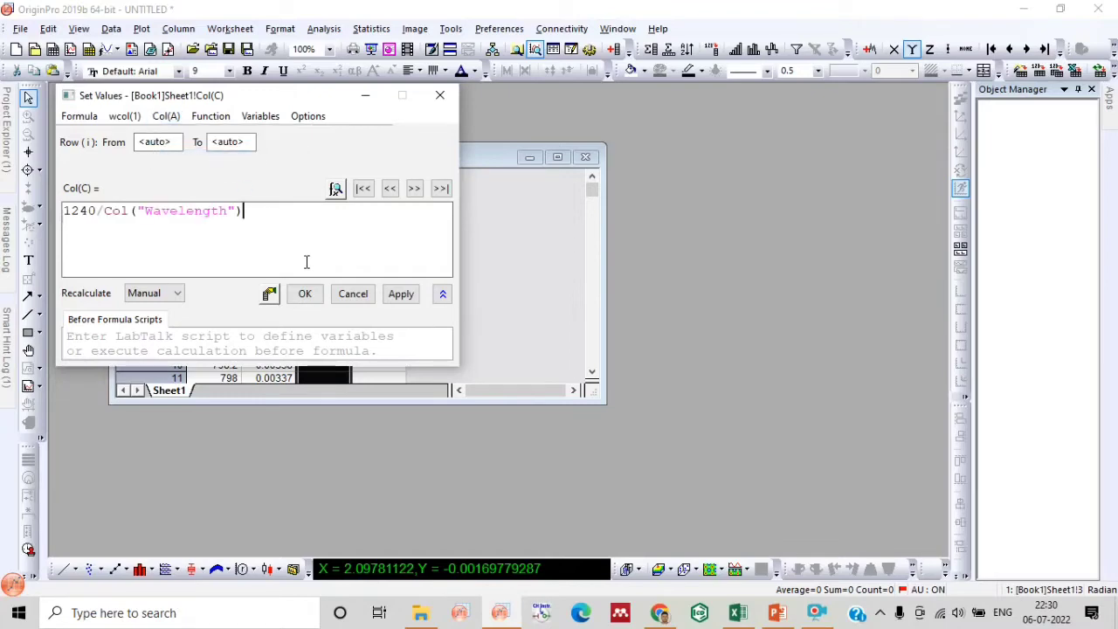
left_click(305, 296)
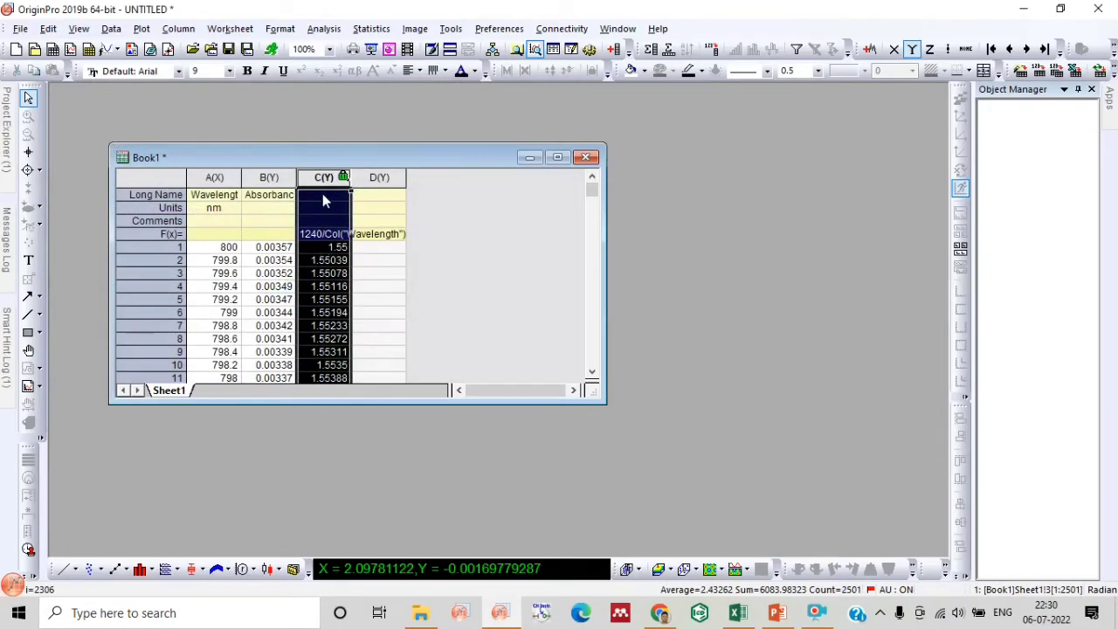
Give column C the long name "Binding energy" and the units "eV".
left_click(324, 196)
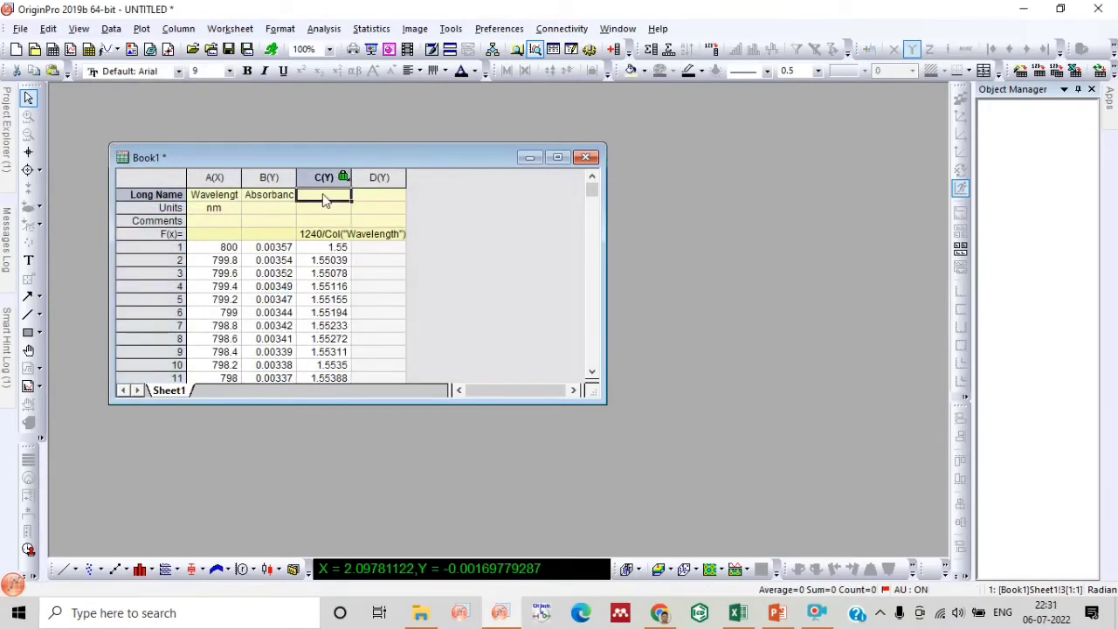
type("Bi")
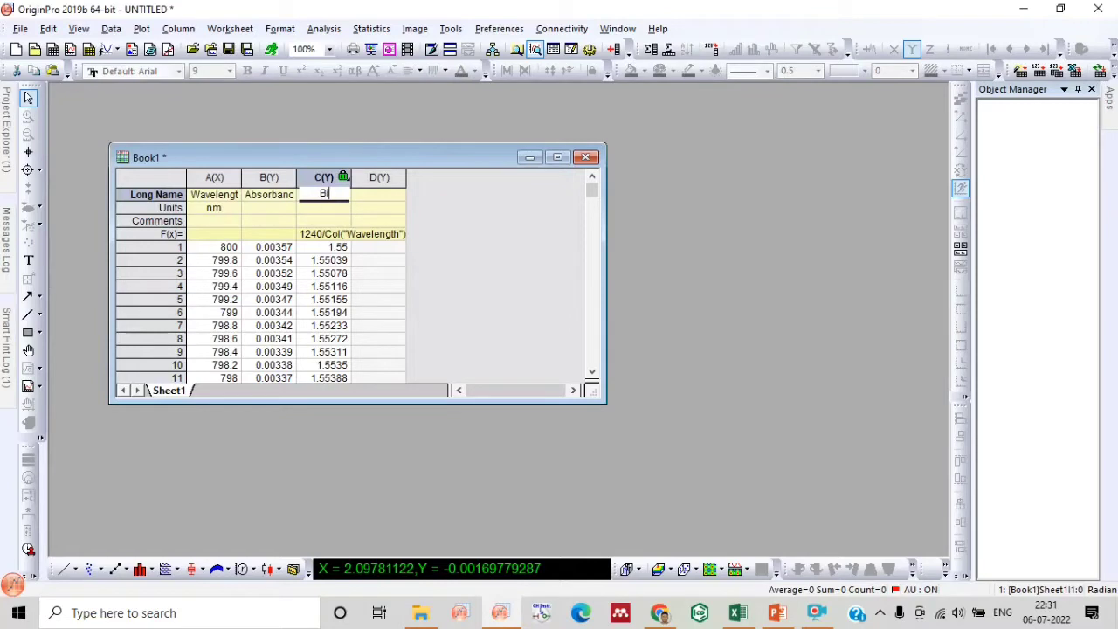
type("nding ene")
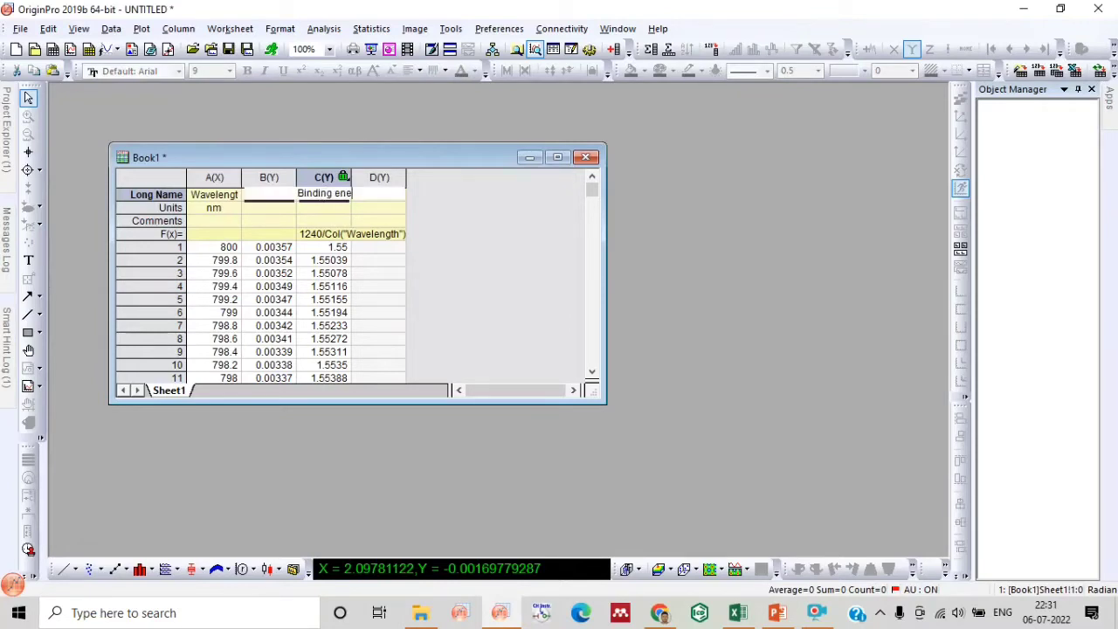
type("rgy")
left_click(323, 210)
left_click(327, 211)
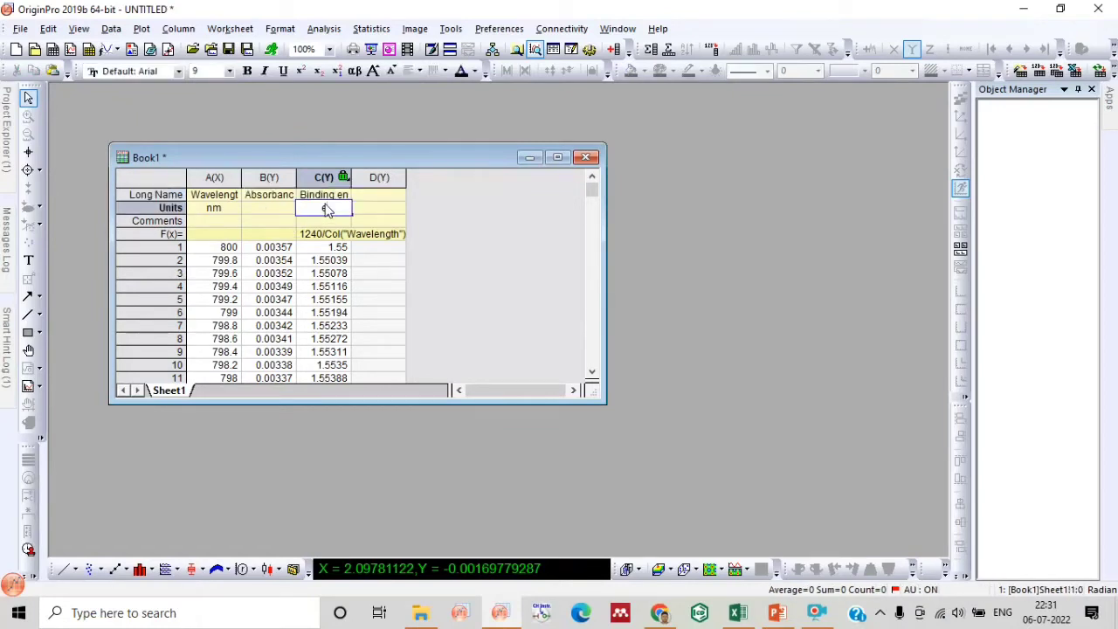
type("eV")
key("Return")
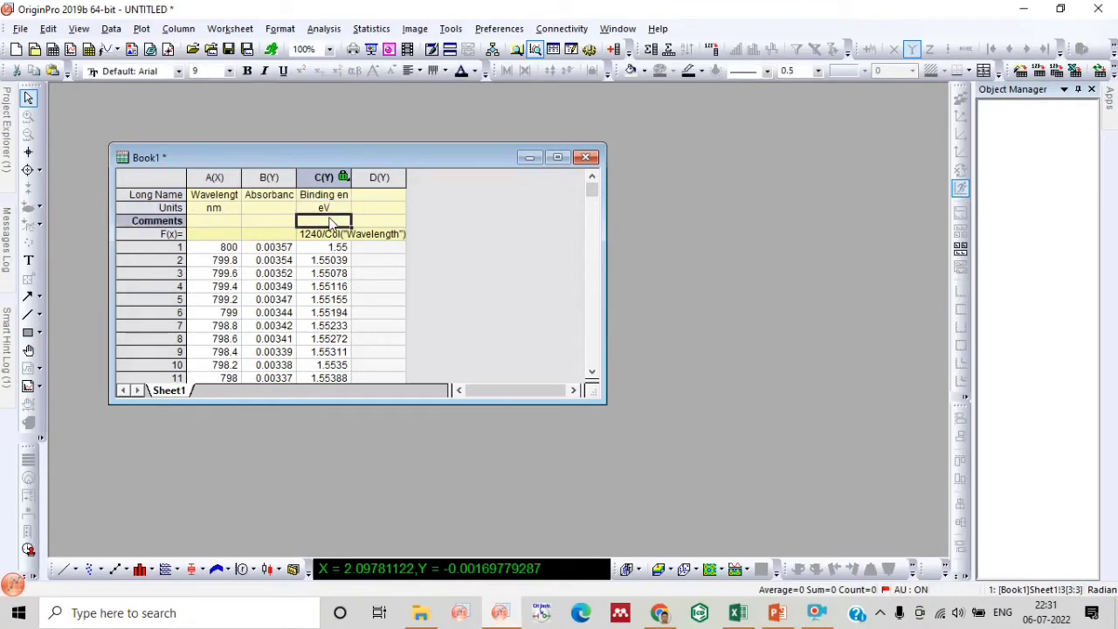
Start a column values formula for column D with "(2.303*".
left_click(371, 196)
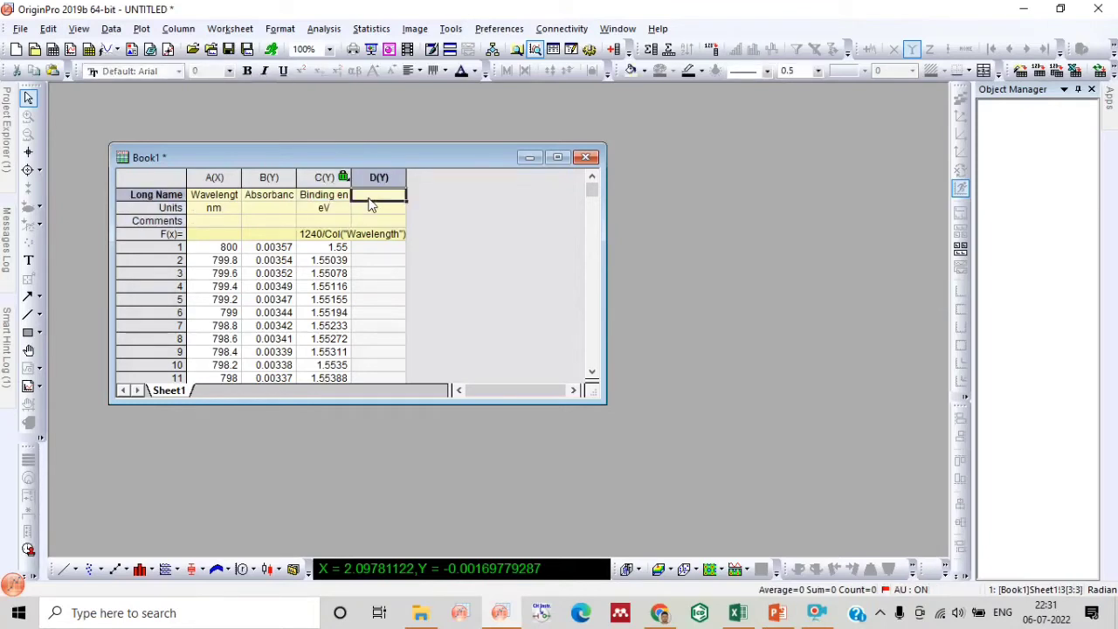
left_click(379, 178)
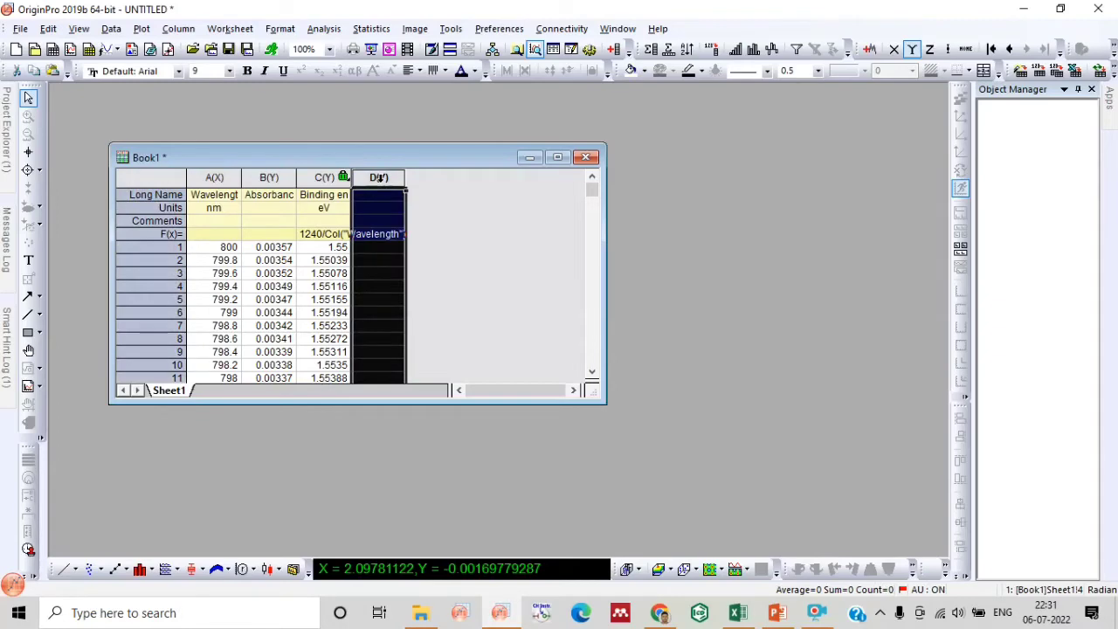
right_click(381, 178)
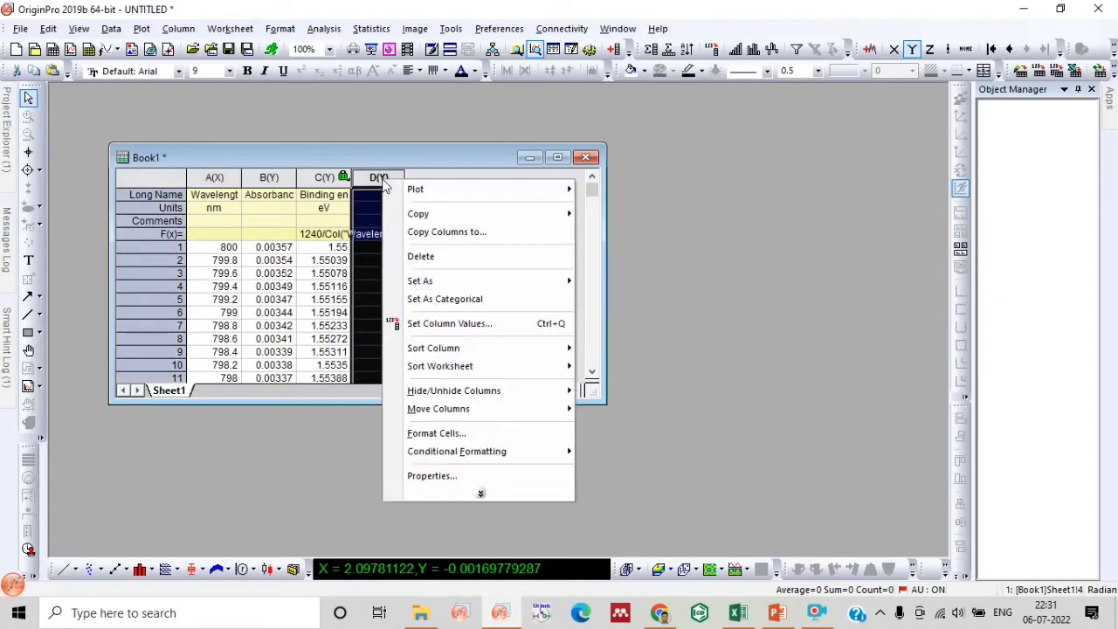
left_click(463, 323)
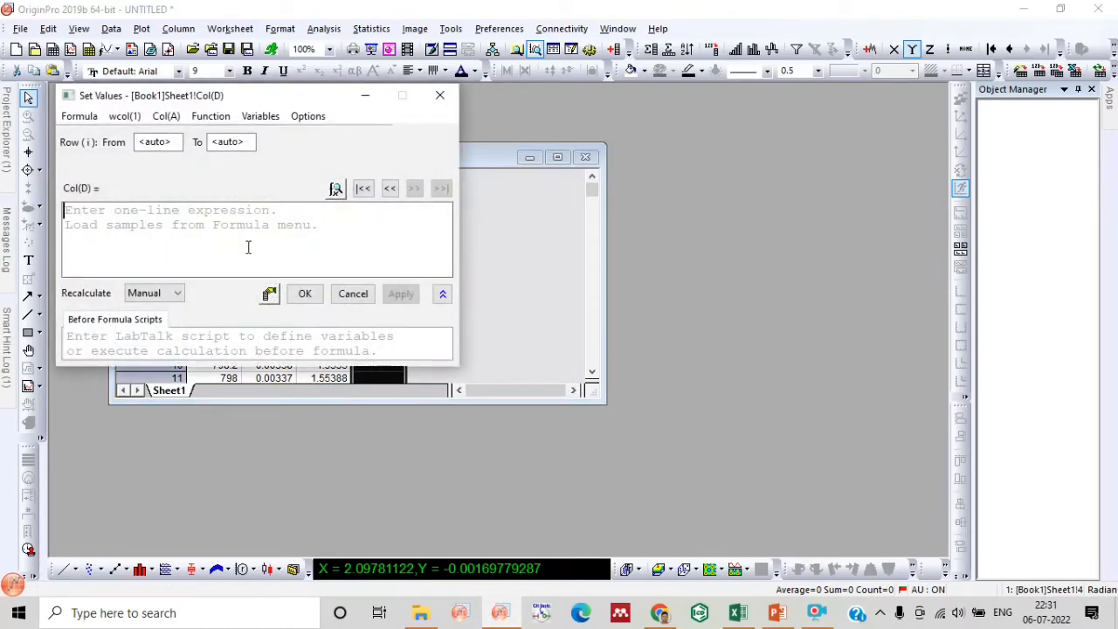
left_click(248, 247)
type("(")
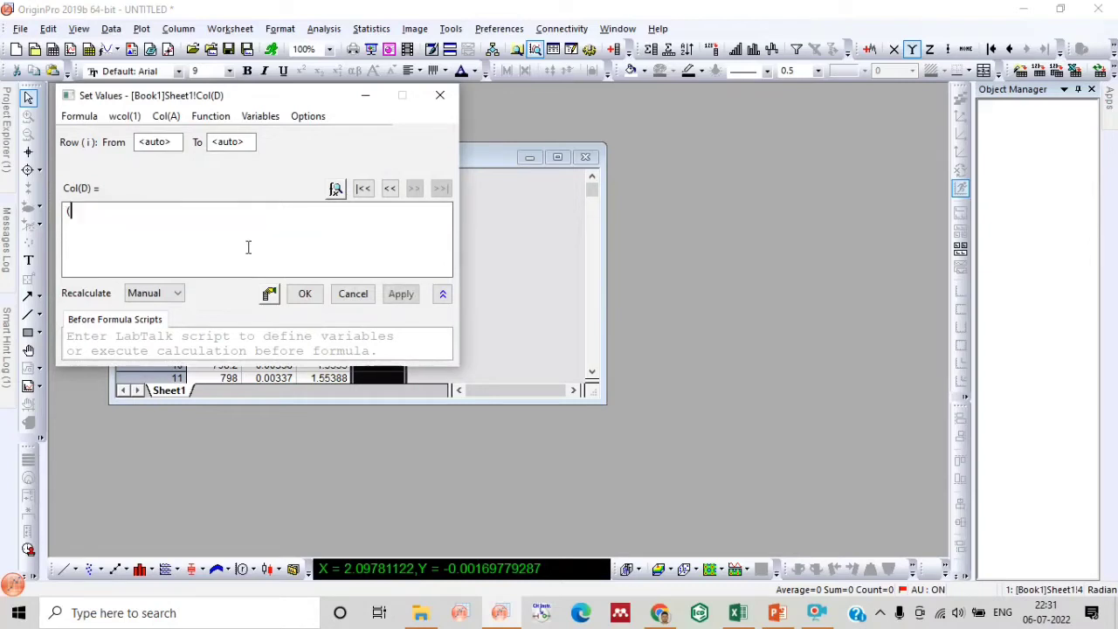
type("2.203")
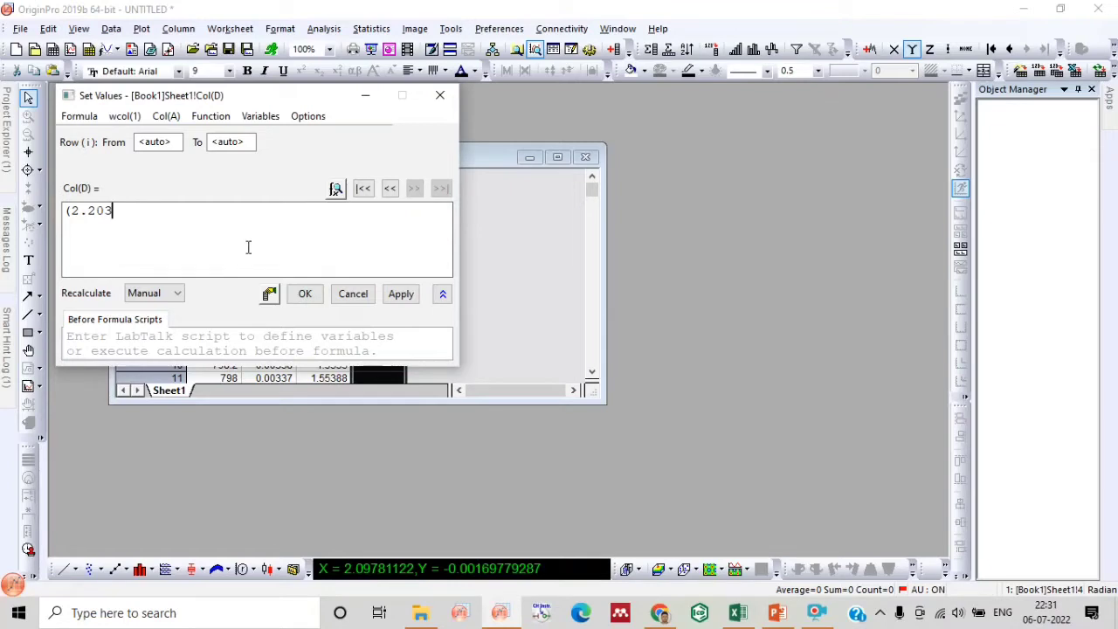
key("BackSpace")
key("BackSpace")
key("BackSpace")
type("303*")
Complete column D's formula as (2.303*Col("Binding energy")*Col("Absorbance"))^2 and calculate the column.
left_click_drag(232, 100, 630, 127)
left_click(564, 144)
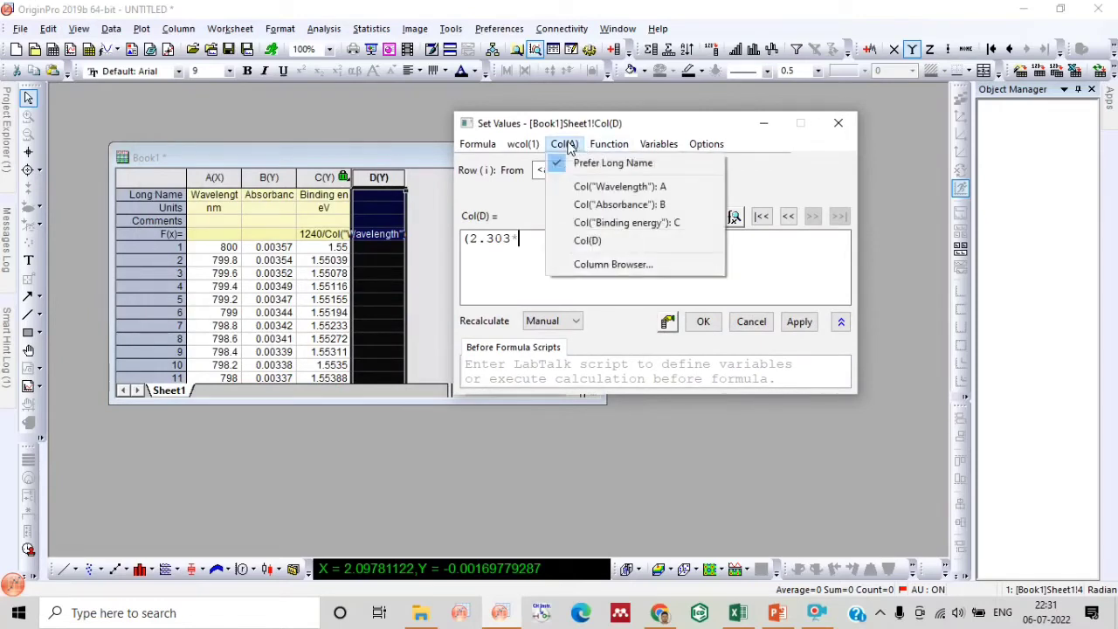
left_click(614, 223)
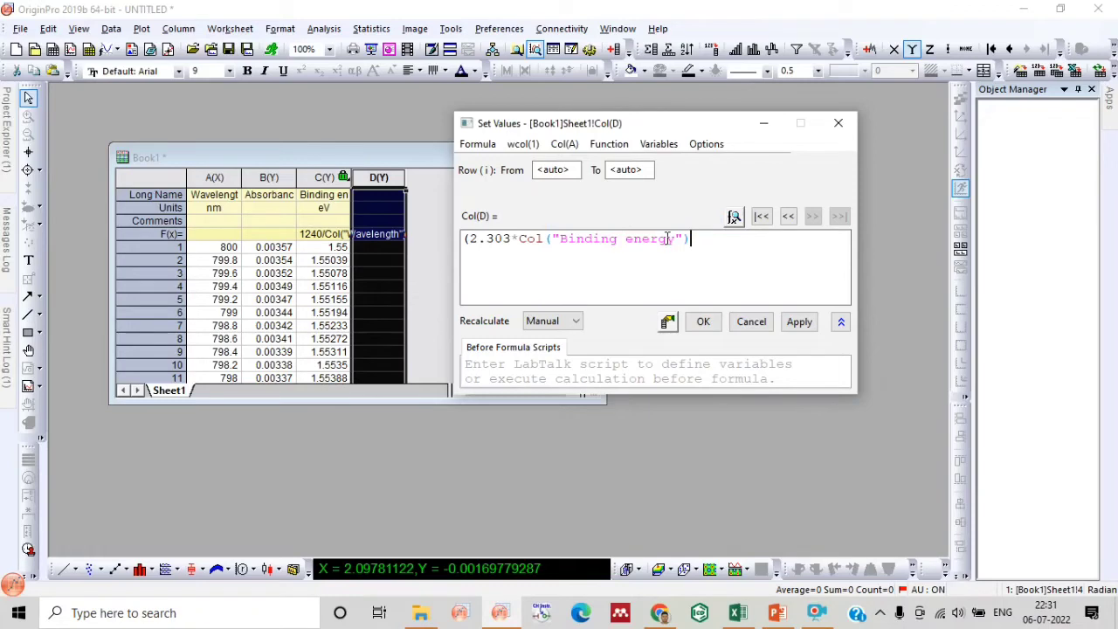
type("*")
left_click(564, 144)
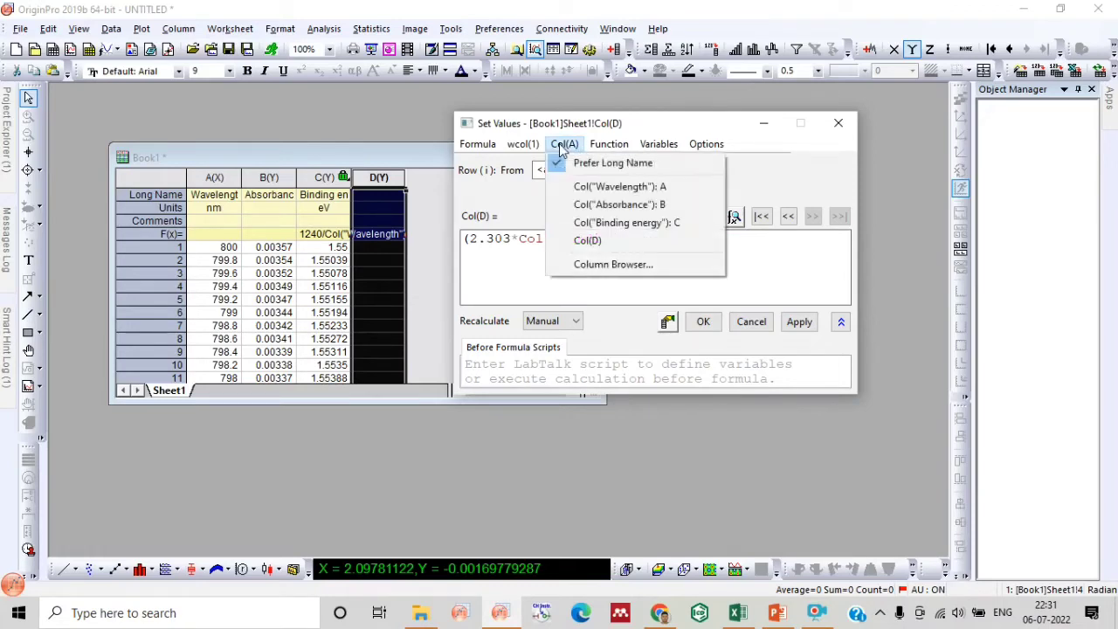
left_click(635, 205)
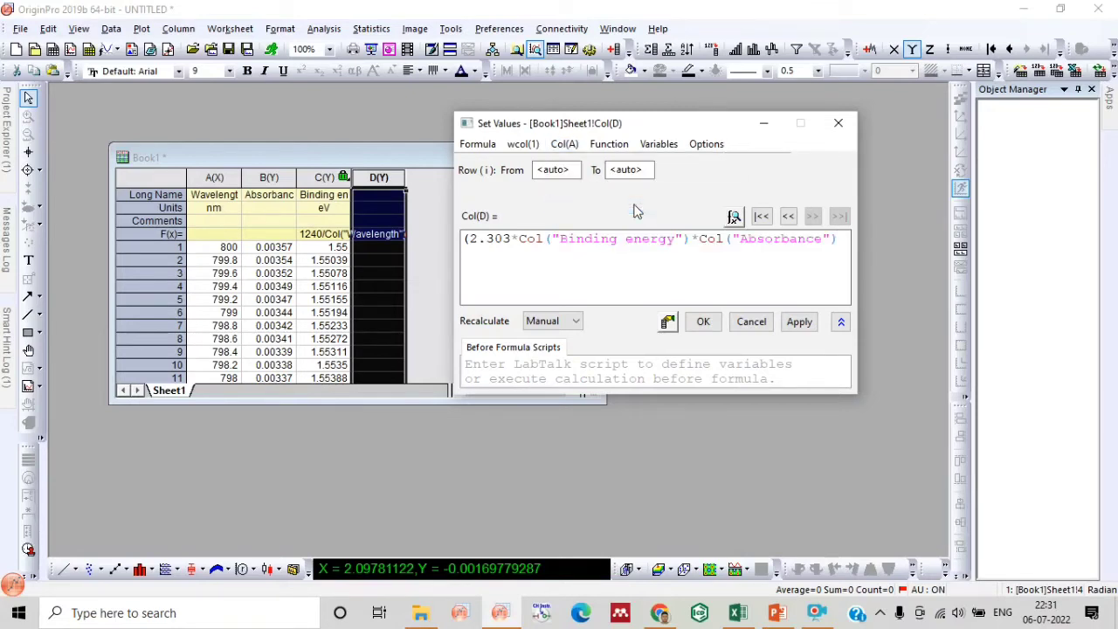
type(")")
type("^")
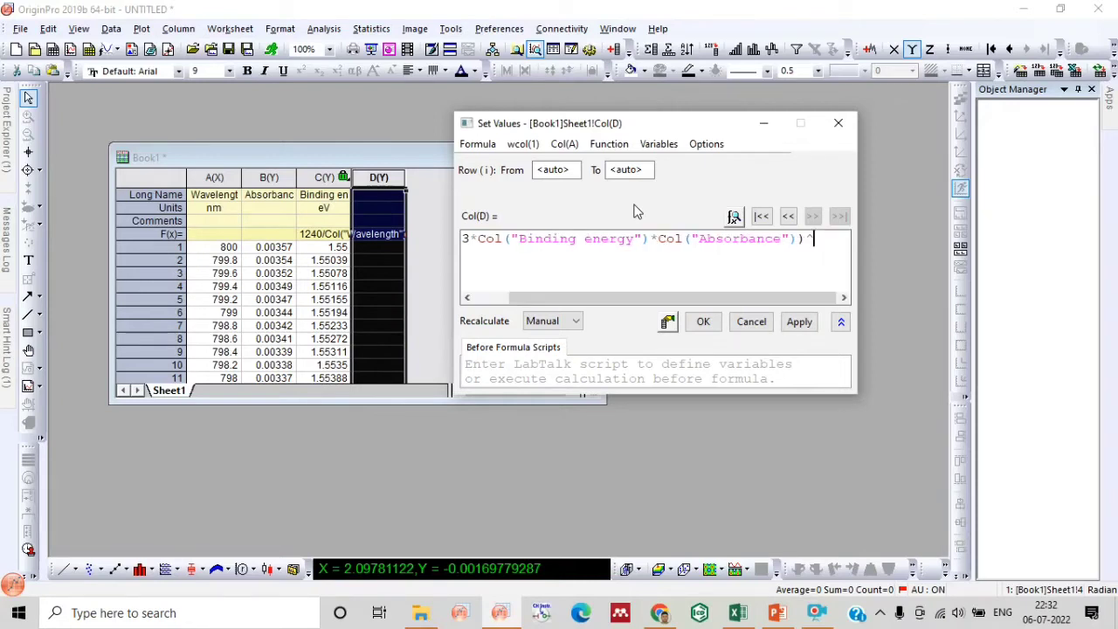
type("2")
left_click(704, 322)
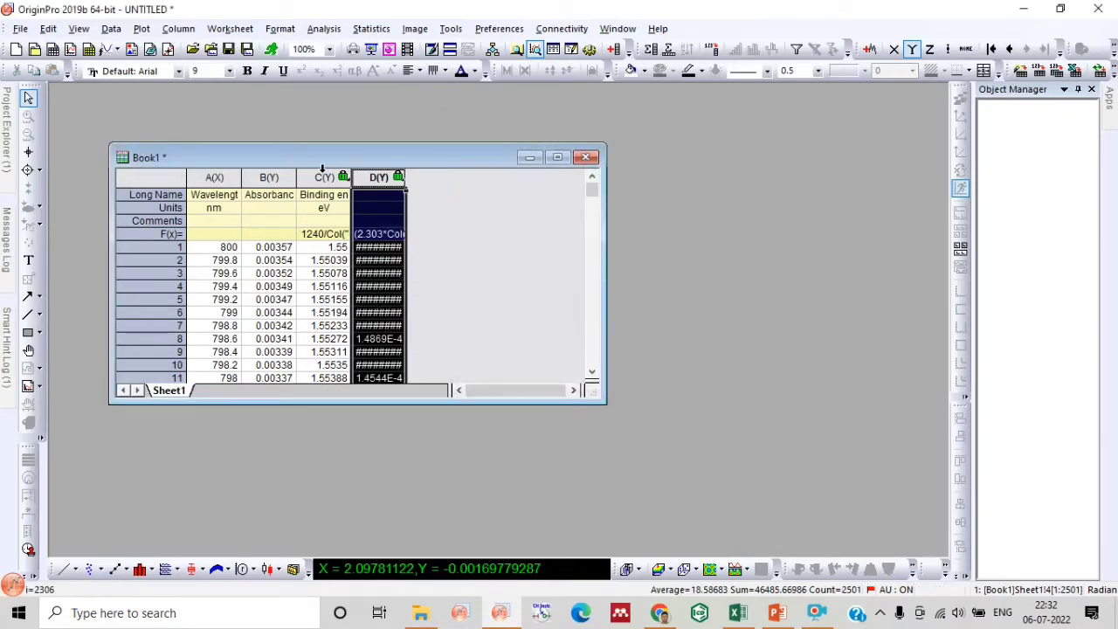
Set the Binding energy column C as X and plot column D against it as a line graph.
right_click(322, 169)
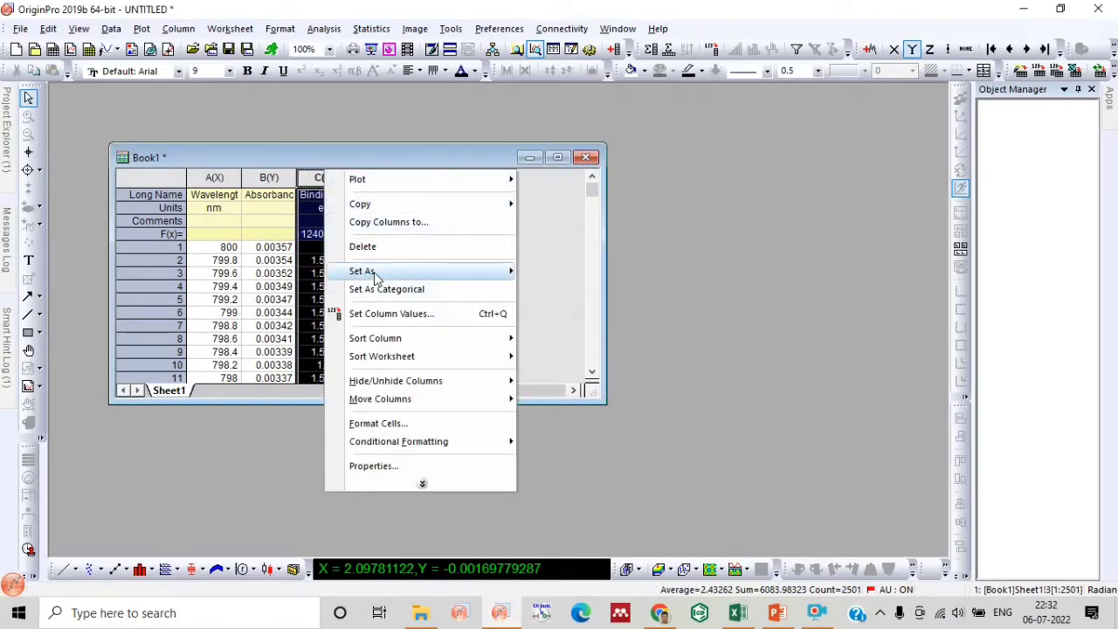
mouse_move(376, 273)
left_click(545, 270)
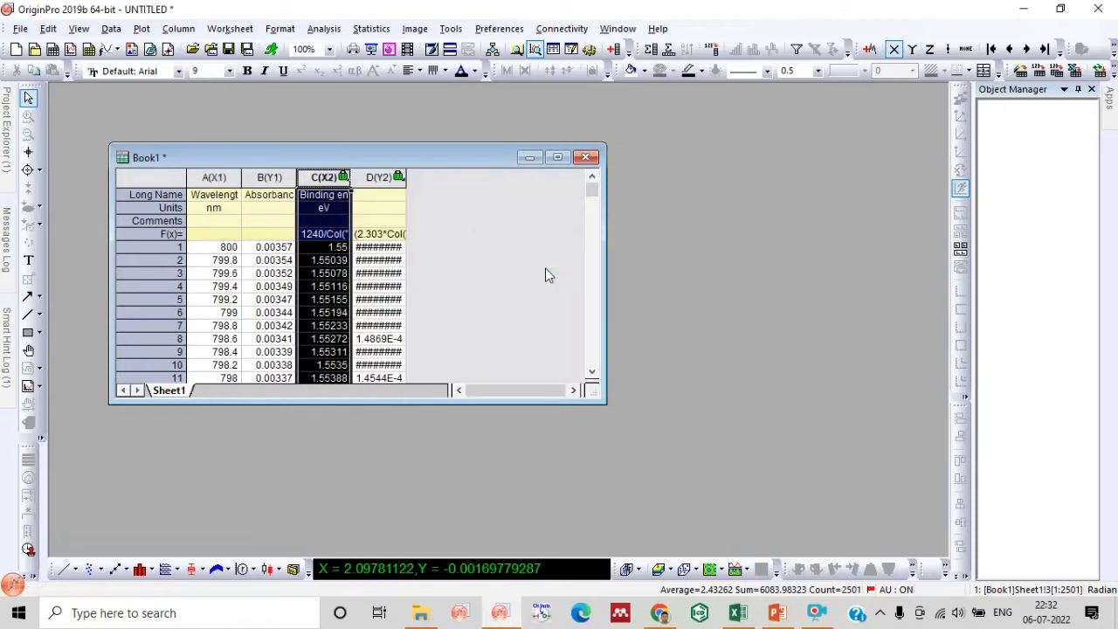
left_click(376, 177, "ctrl")
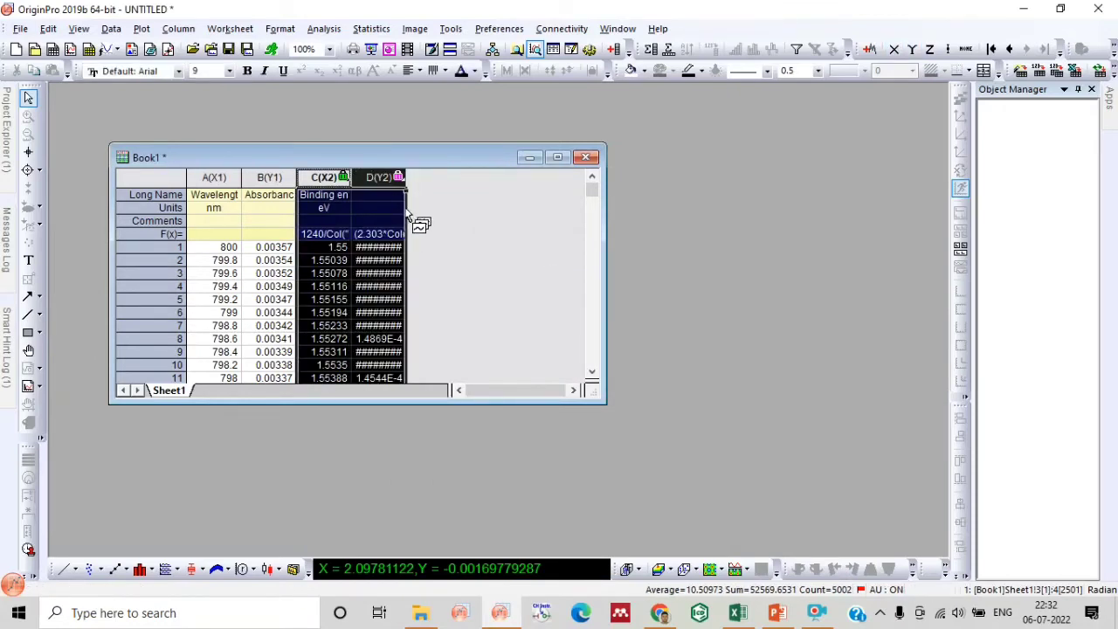
left_click(62, 573)
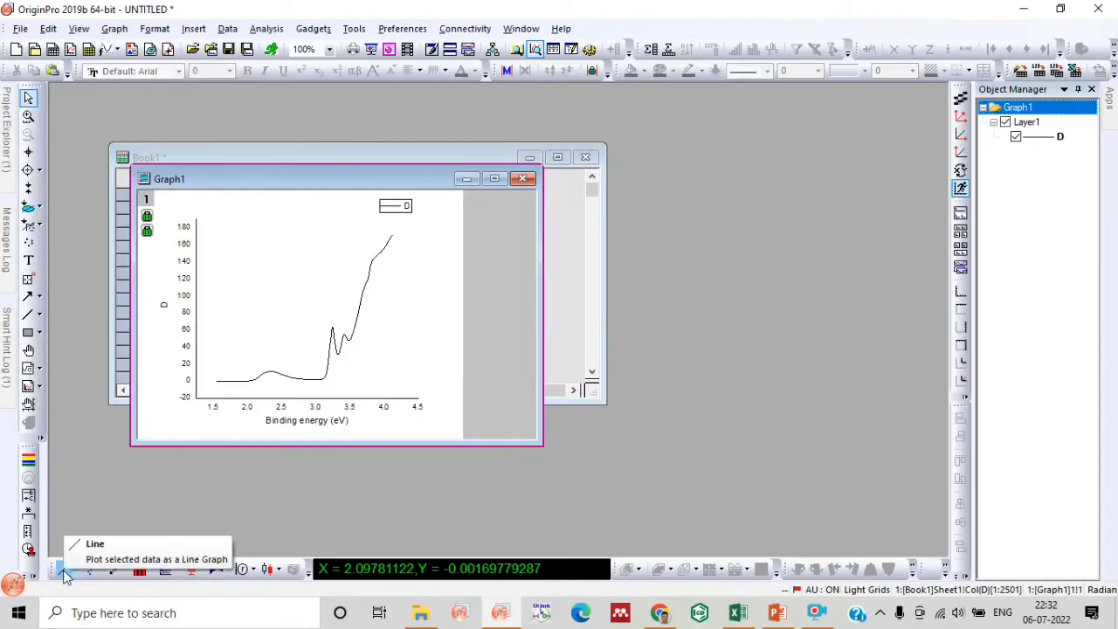
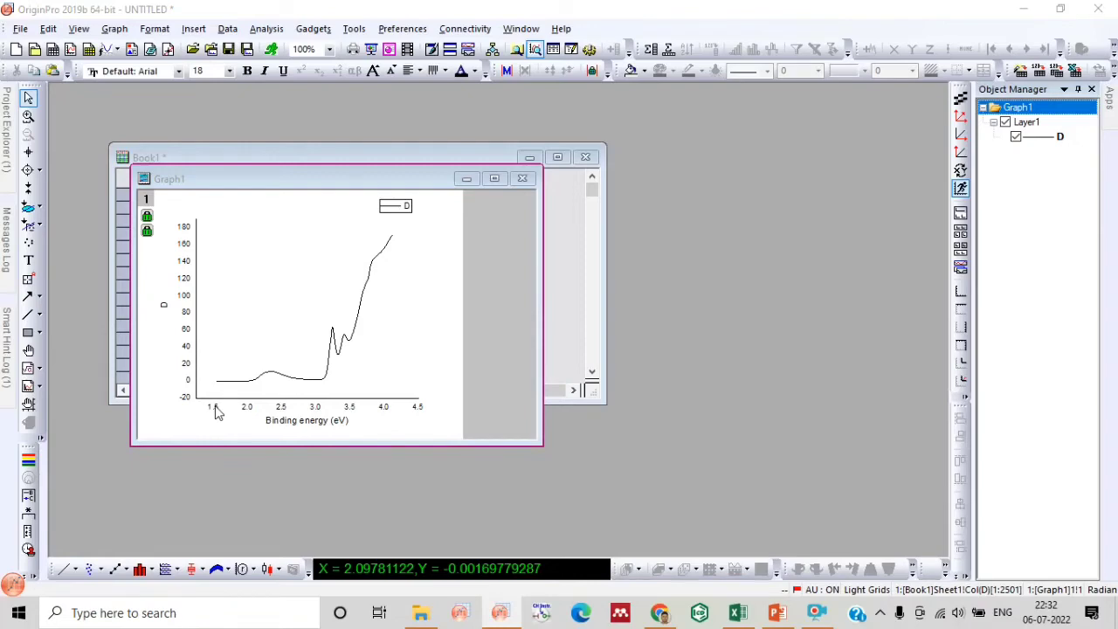
Set the graph's X axis scale to run from 1.5 to 3.
double_click(218, 413)
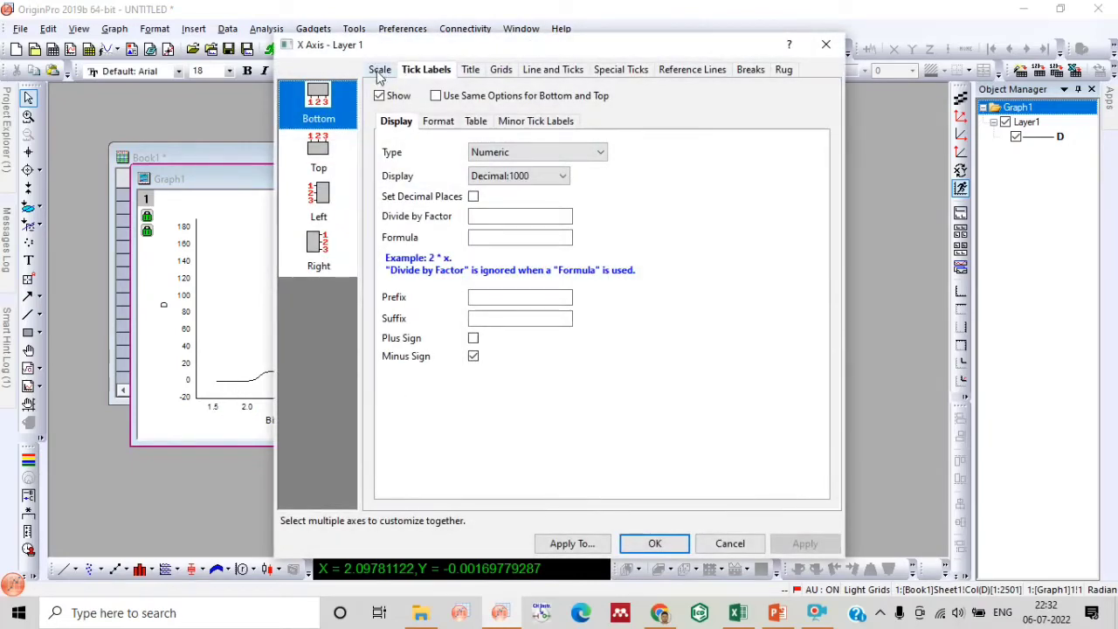
left_click(378, 70)
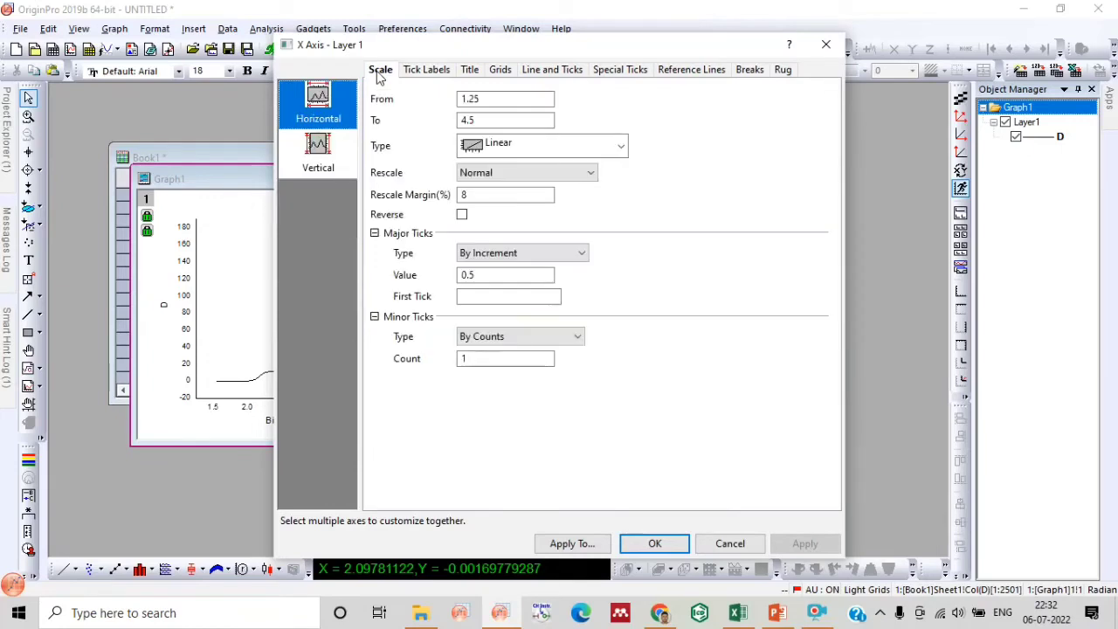
double_click(486, 101)
left_click(475, 102)
key("BackSpace")
type("5")
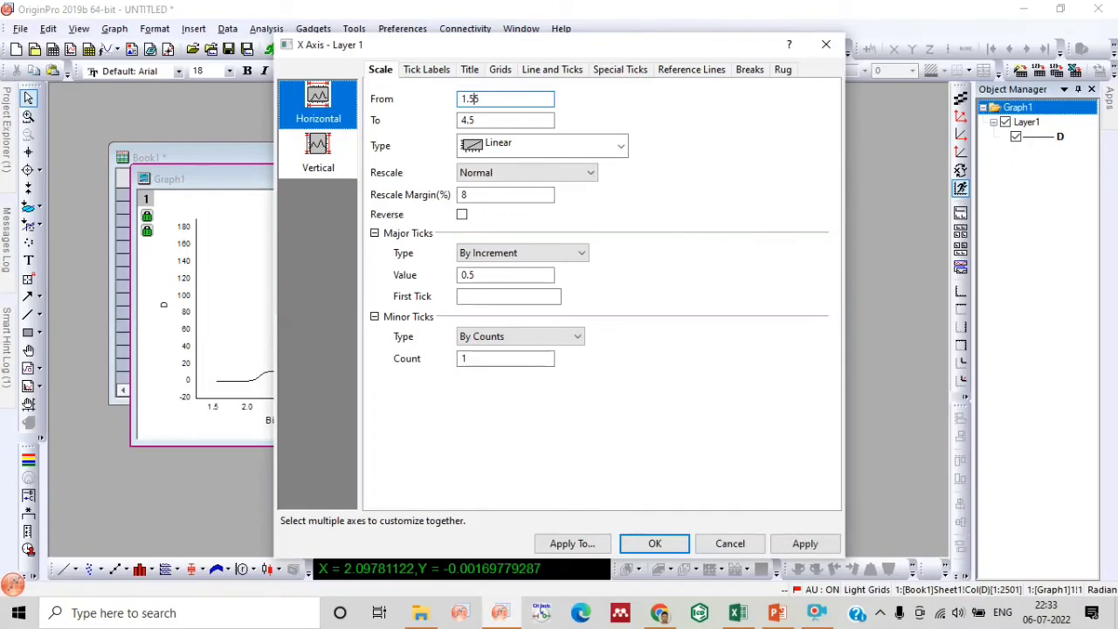
left_click_drag(387, 46, 581, 39)
key("Tab")
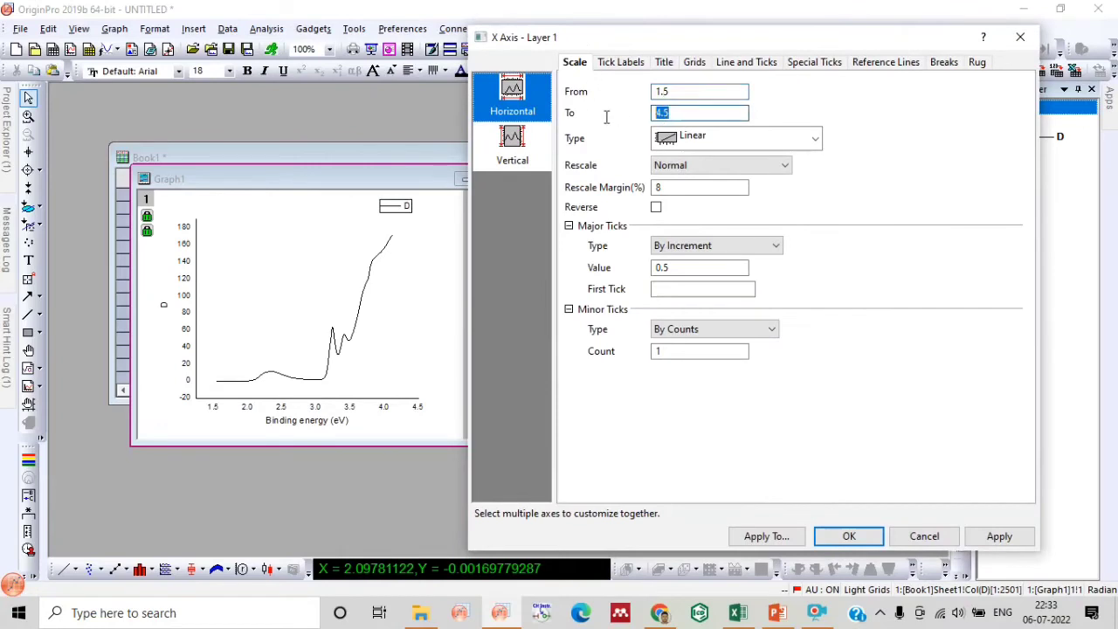
type("3")
left_click(849, 536)
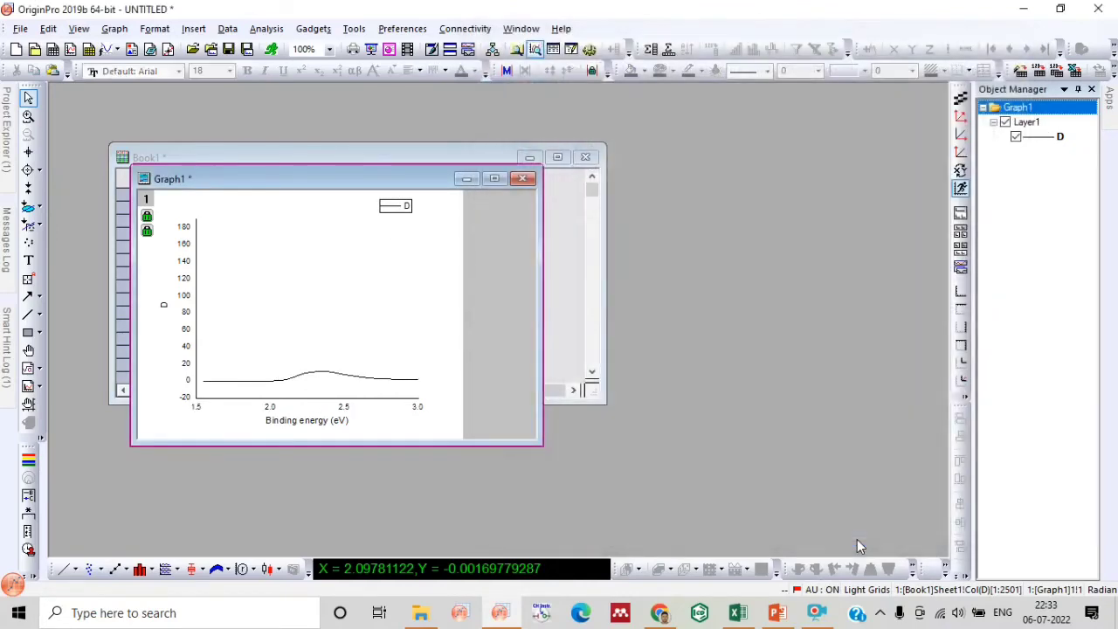
Set the graph's Y axis scale to run from 0 to 10.
left_click(187, 385)
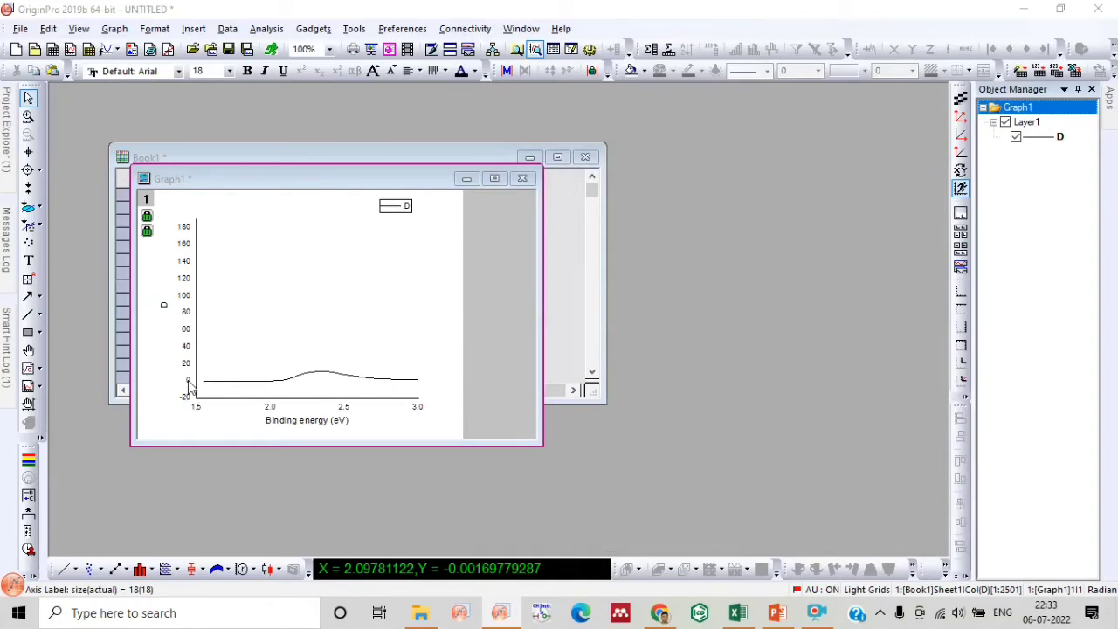
double_click(189, 386)
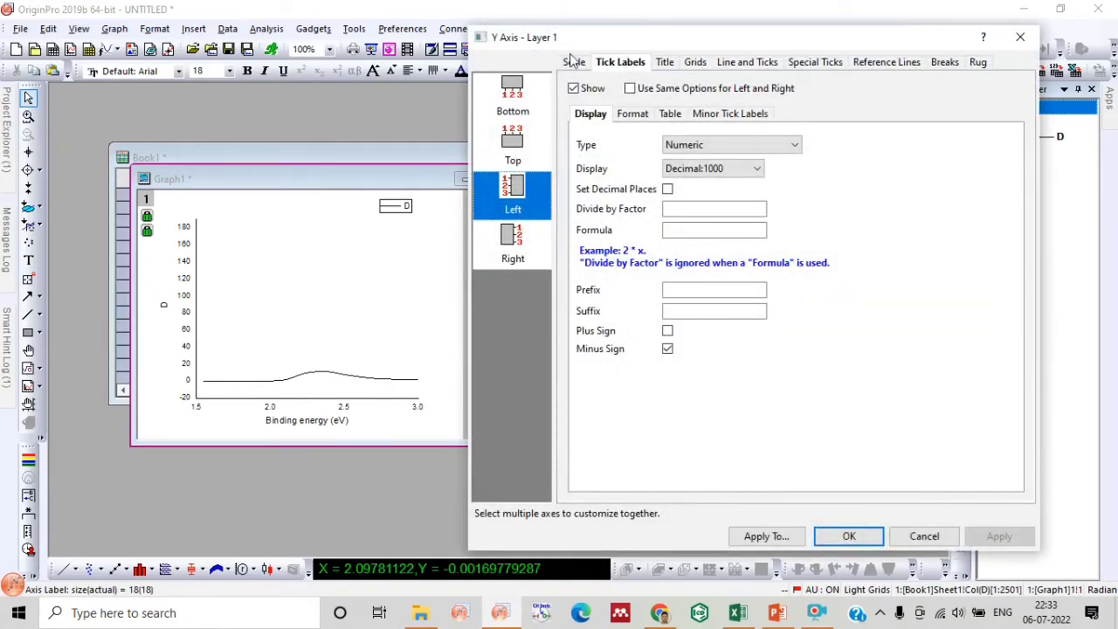
left_click(576, 63)
double_click(671, 92)
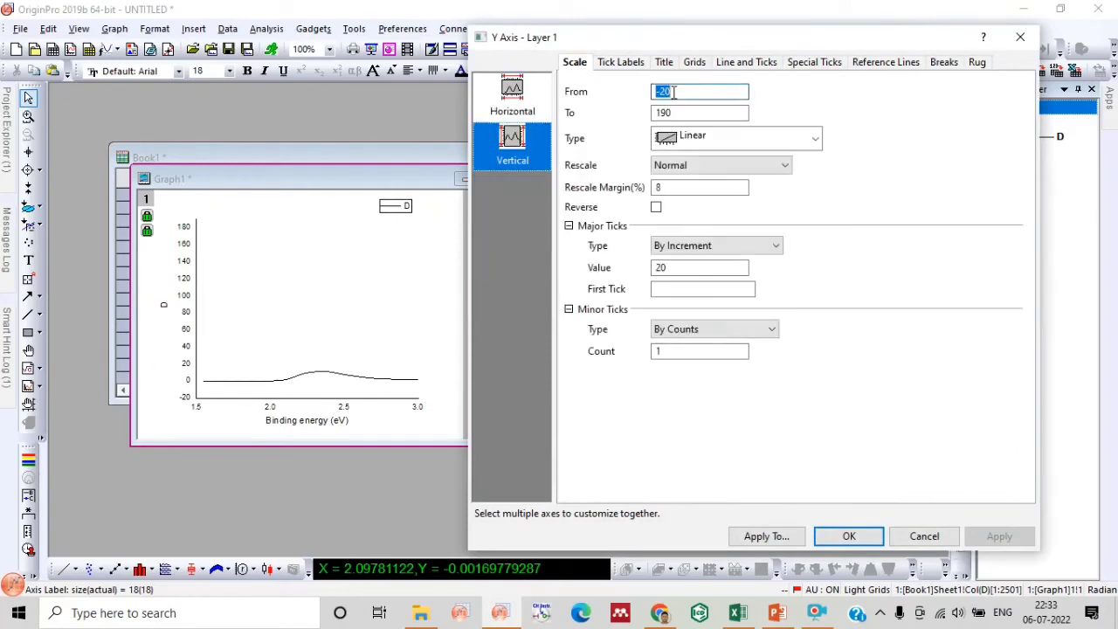
type("0")
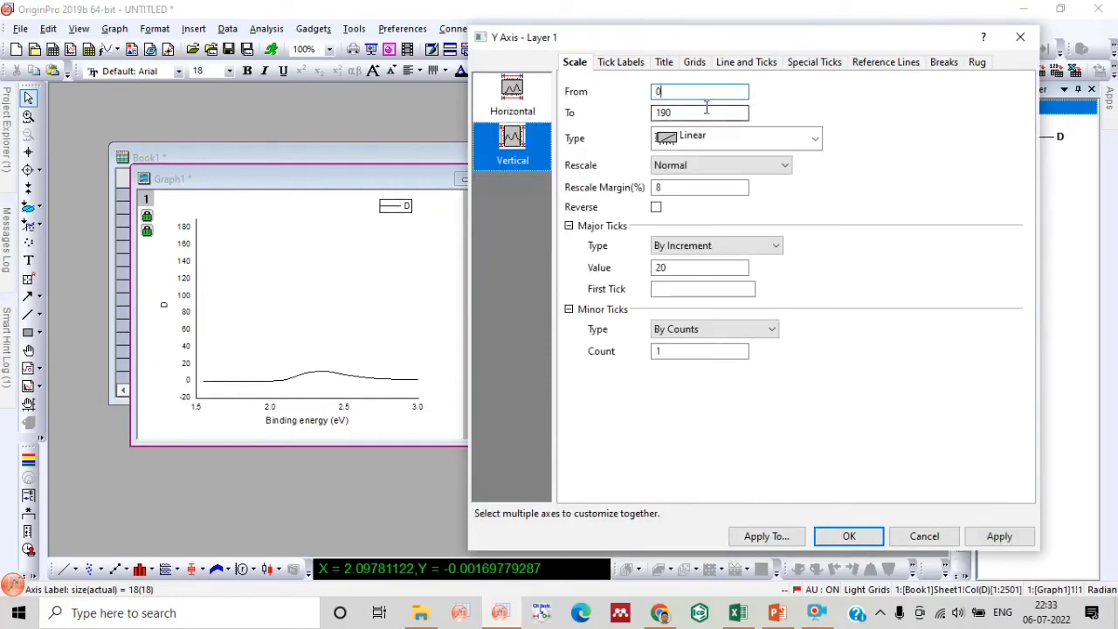
double_click(685, 111)
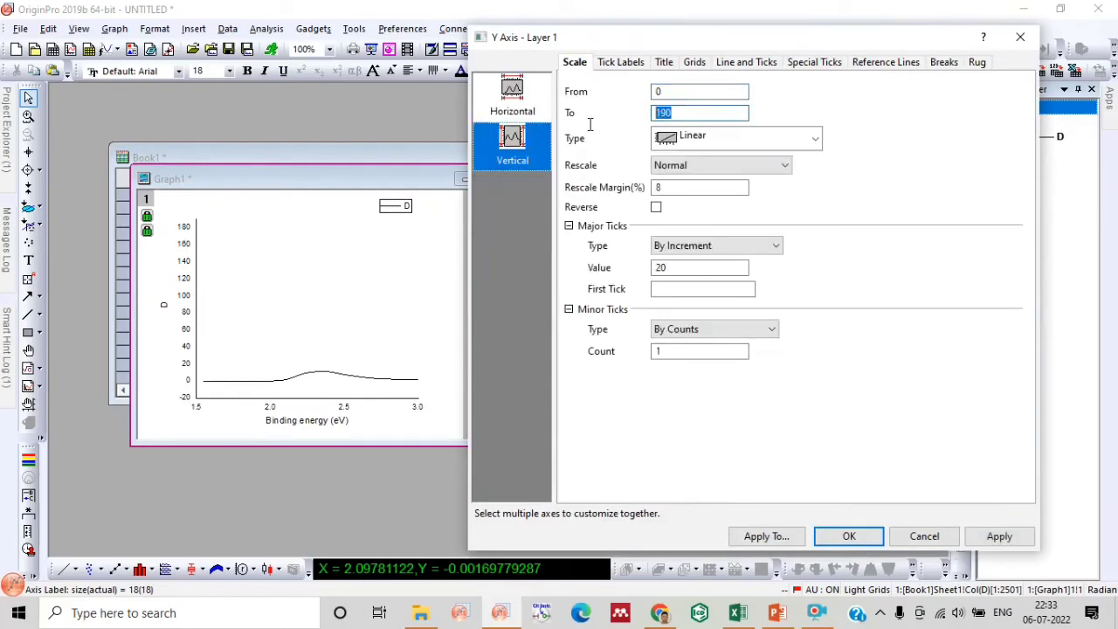
type("2")
left_click(849, 536)
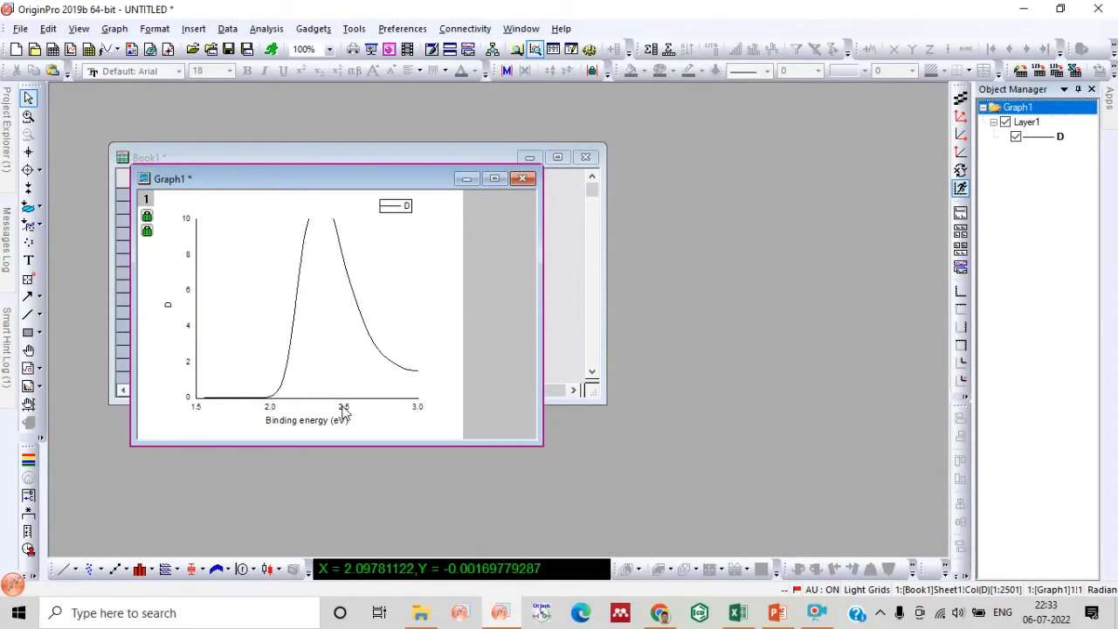
Reduce the upper limit of the graph's X axis scale to 2.5.
left_click(345, 413)
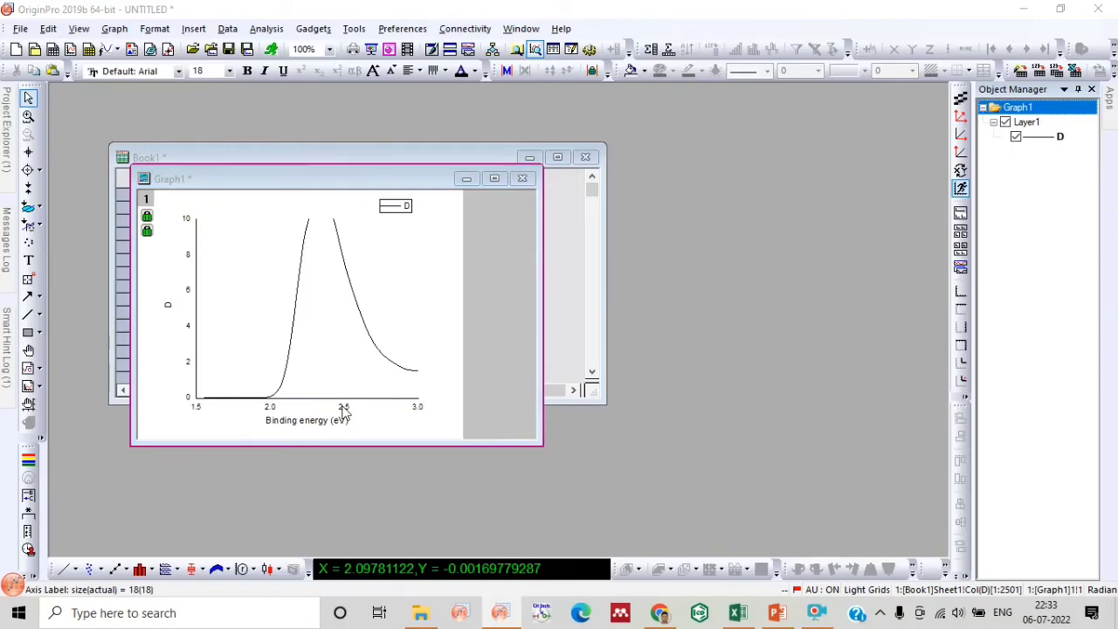
double_click(345, 413)
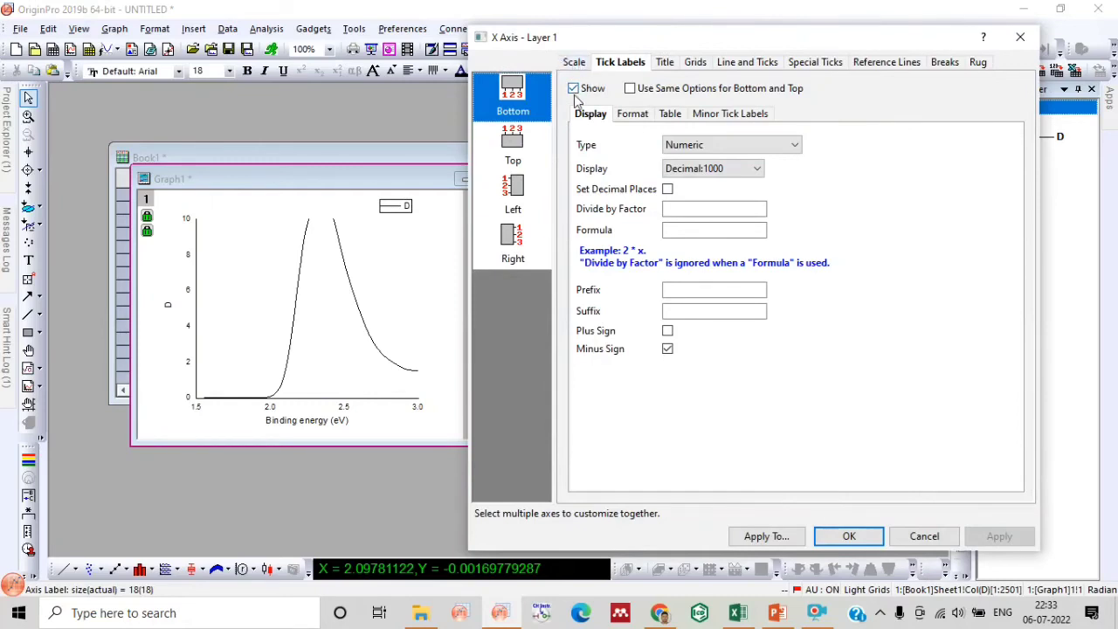
left_click(574, 63)
double_click(668, 112)
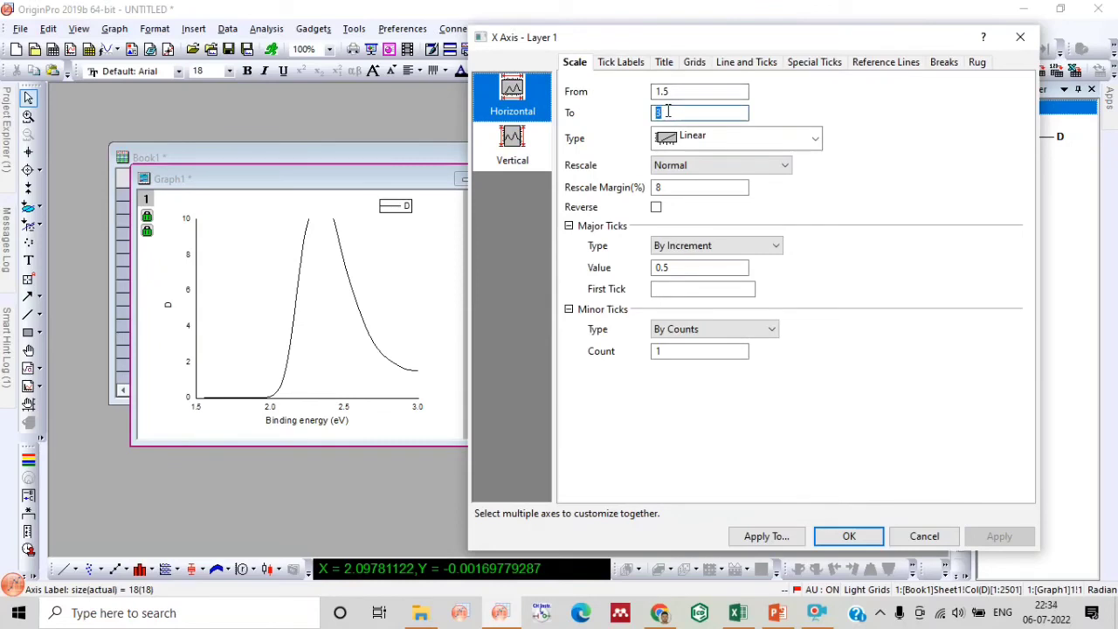
type("2.5")
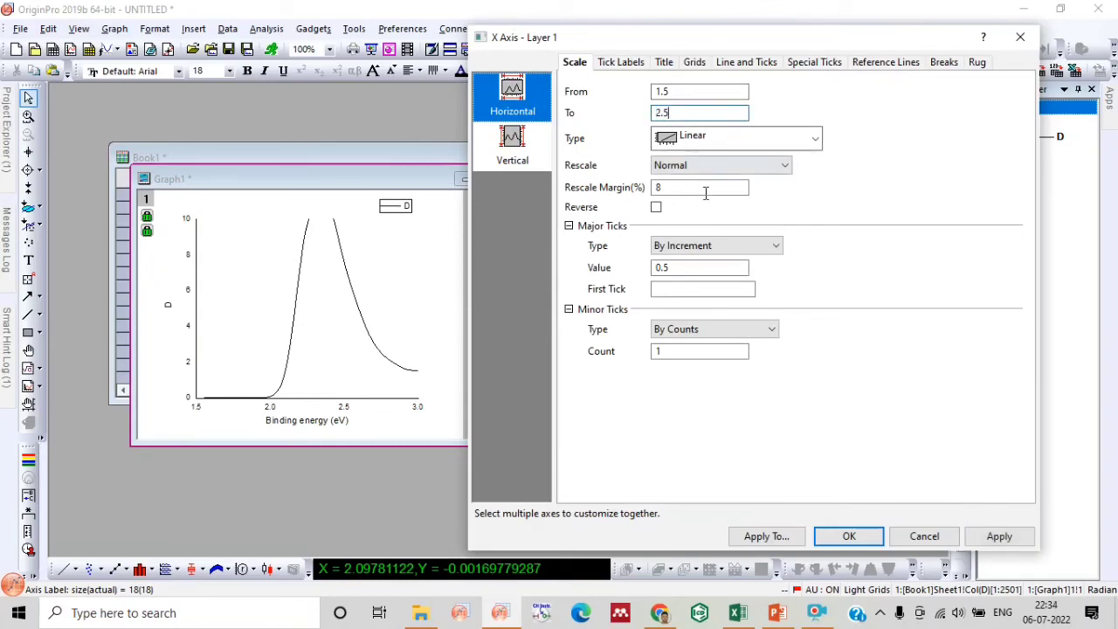
left_click(849, 536)
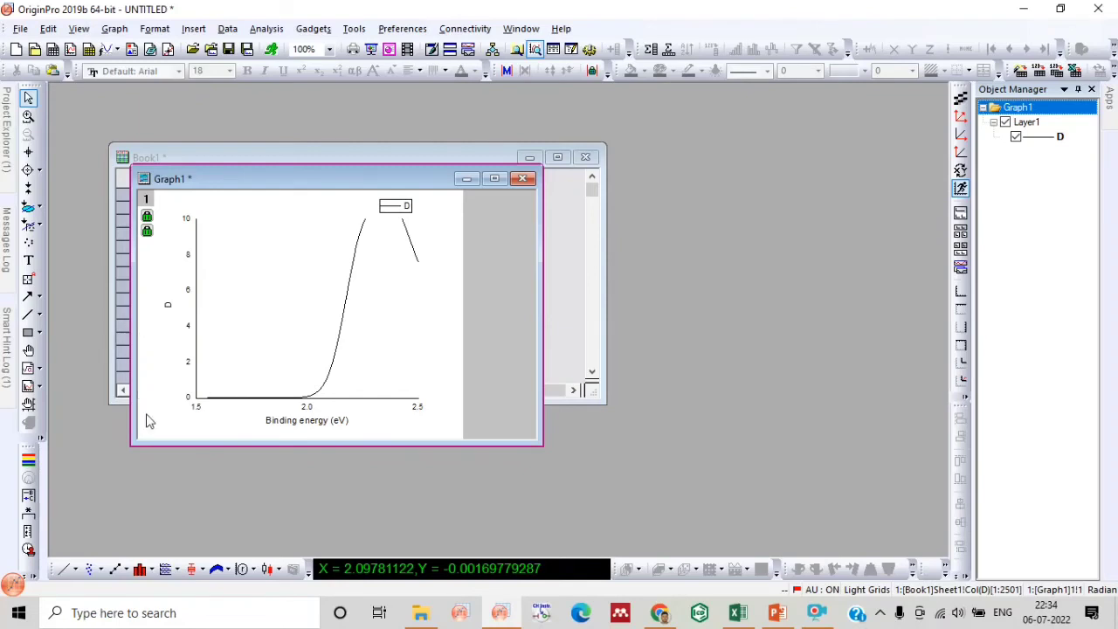
Draw a straight tangent line along the curve's steep rise down to the X axis and read the coordinates of its intercept.
left_click(29, 317)
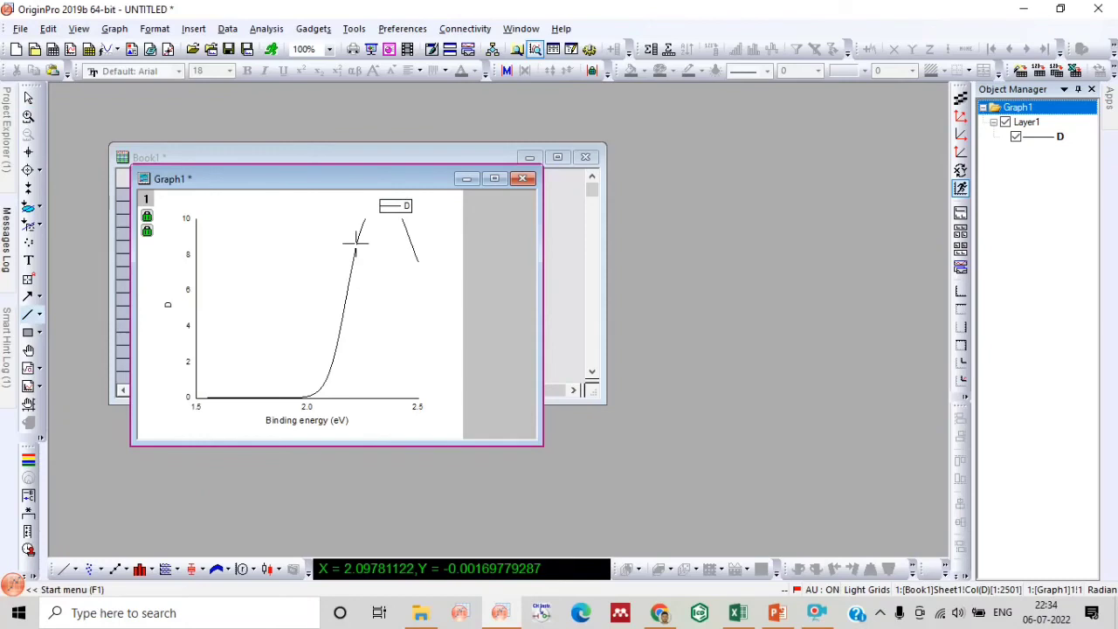
left_click_drag(356, 242, 329, 402)
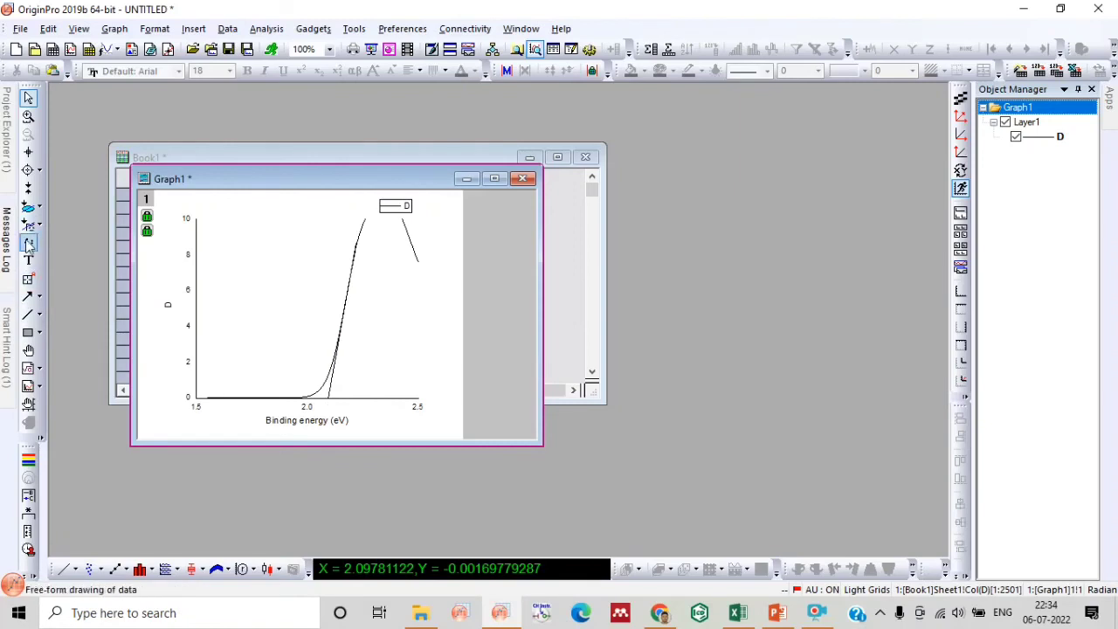
left_click(28, 152)
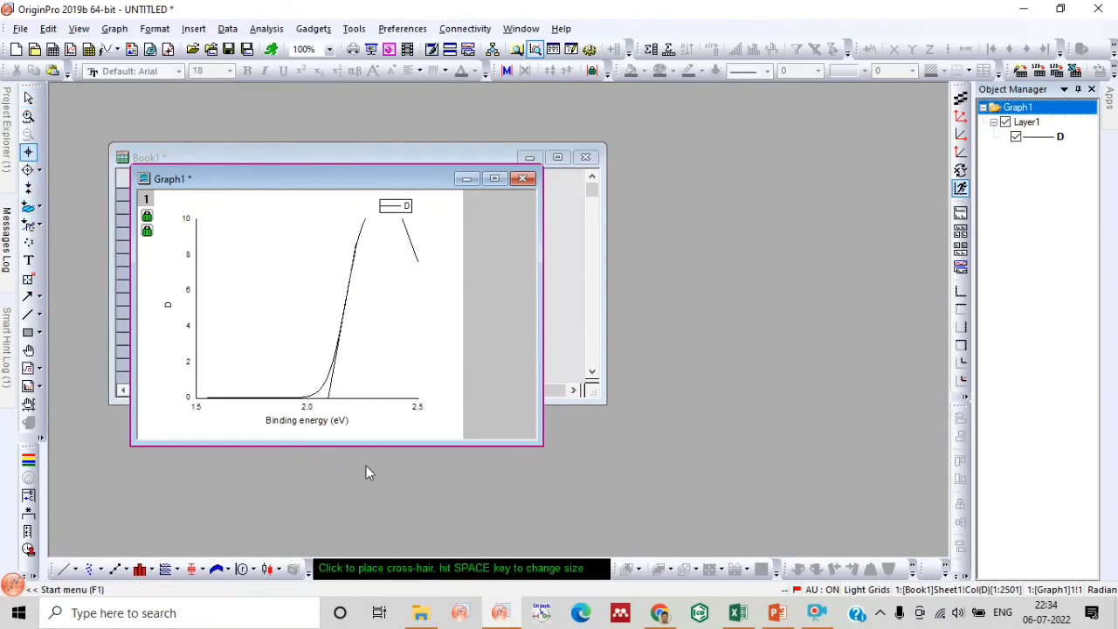
left_click(327, 399)
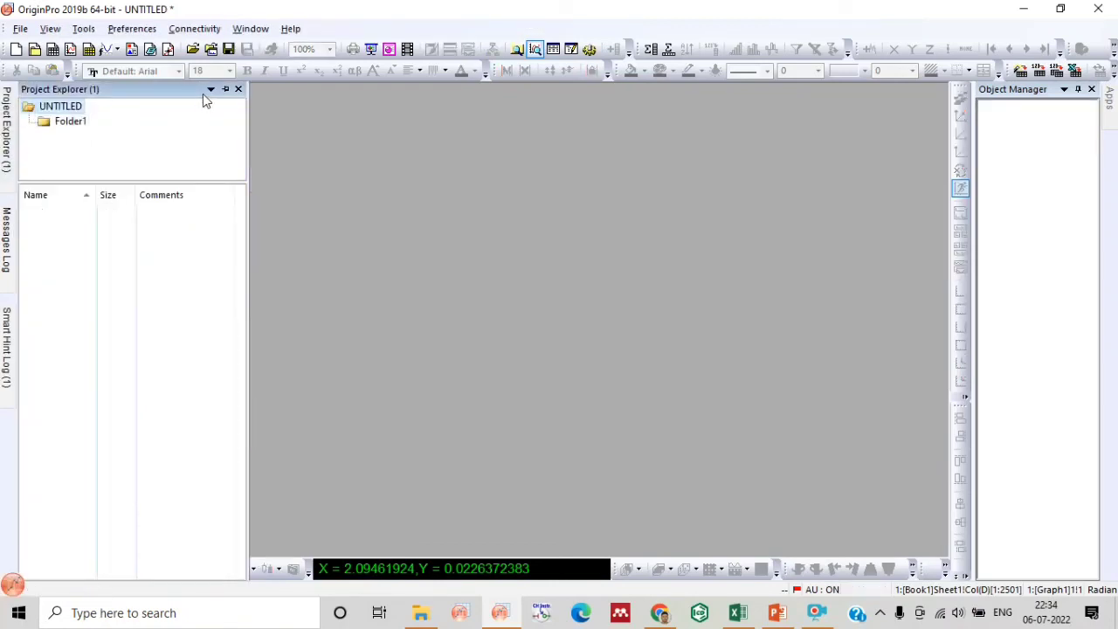
left_click(239, 89)
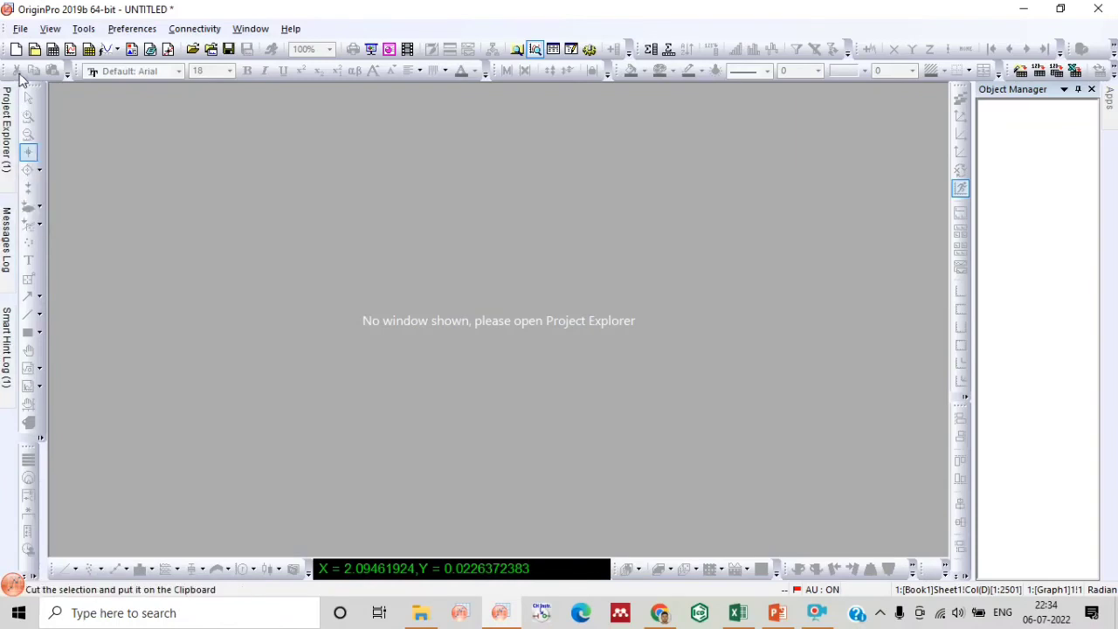
left_click(9, 122)
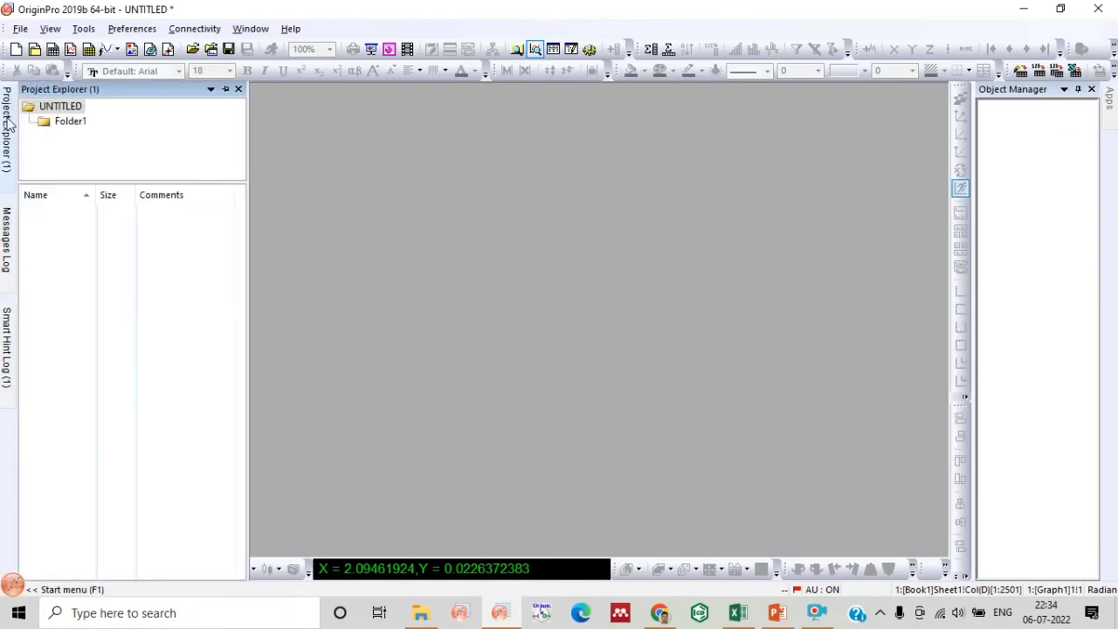
mouse_move(7, 345)
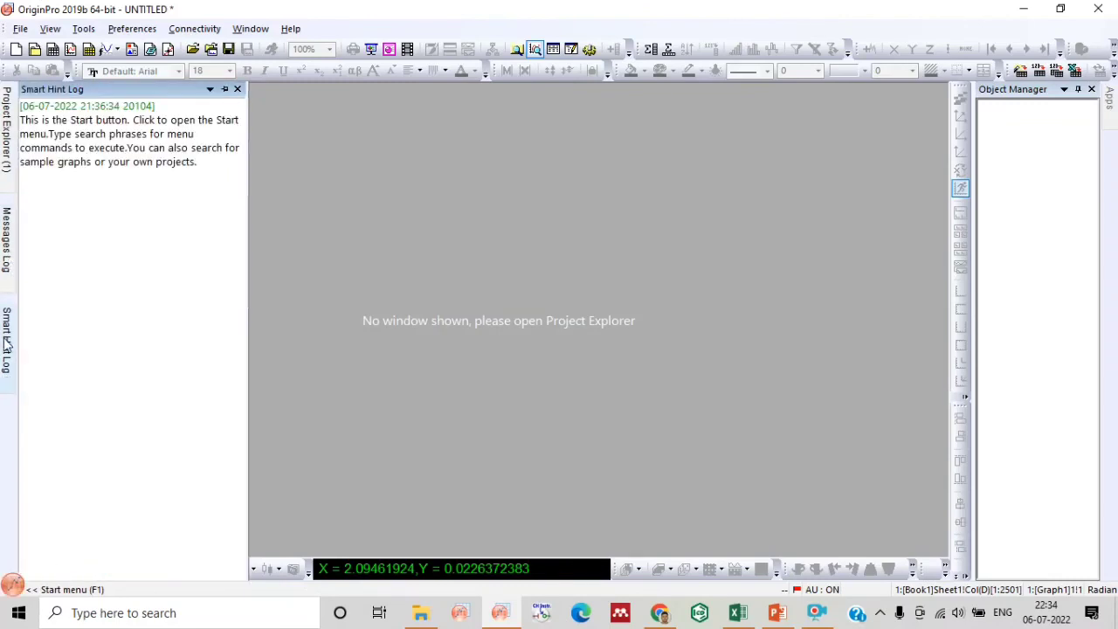